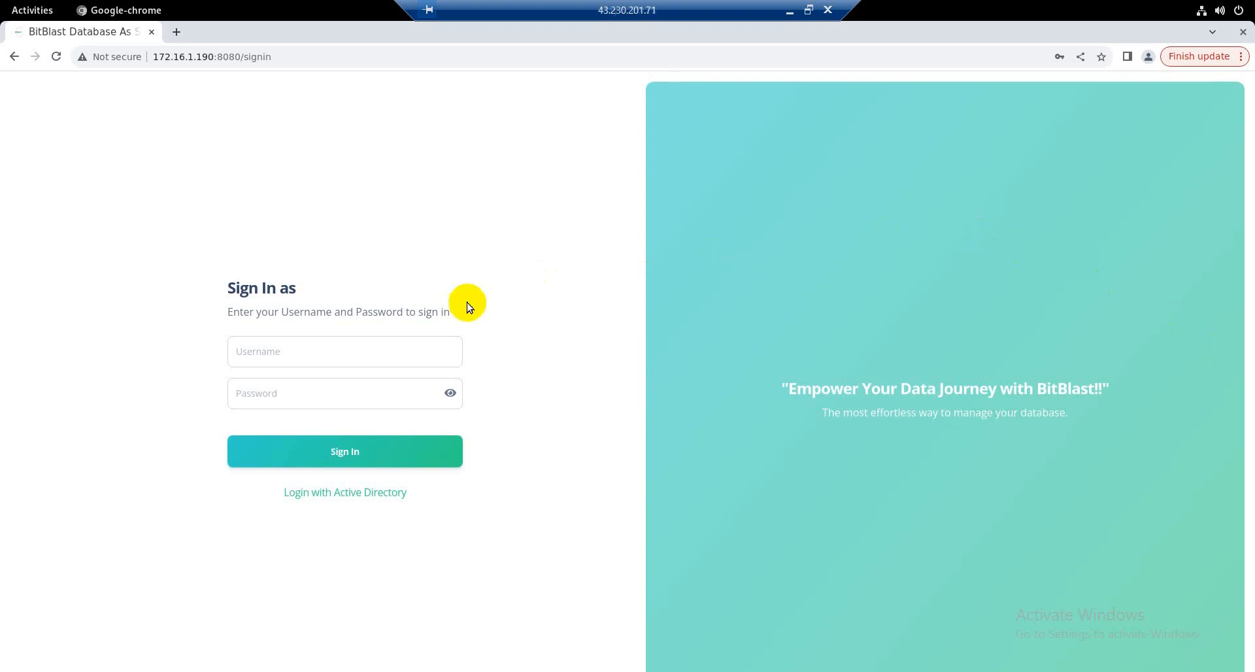
Step: Sign in through Active Directory with the username Administrator and the account password
{"action": "left_click", "coordinate": [280, 354]}
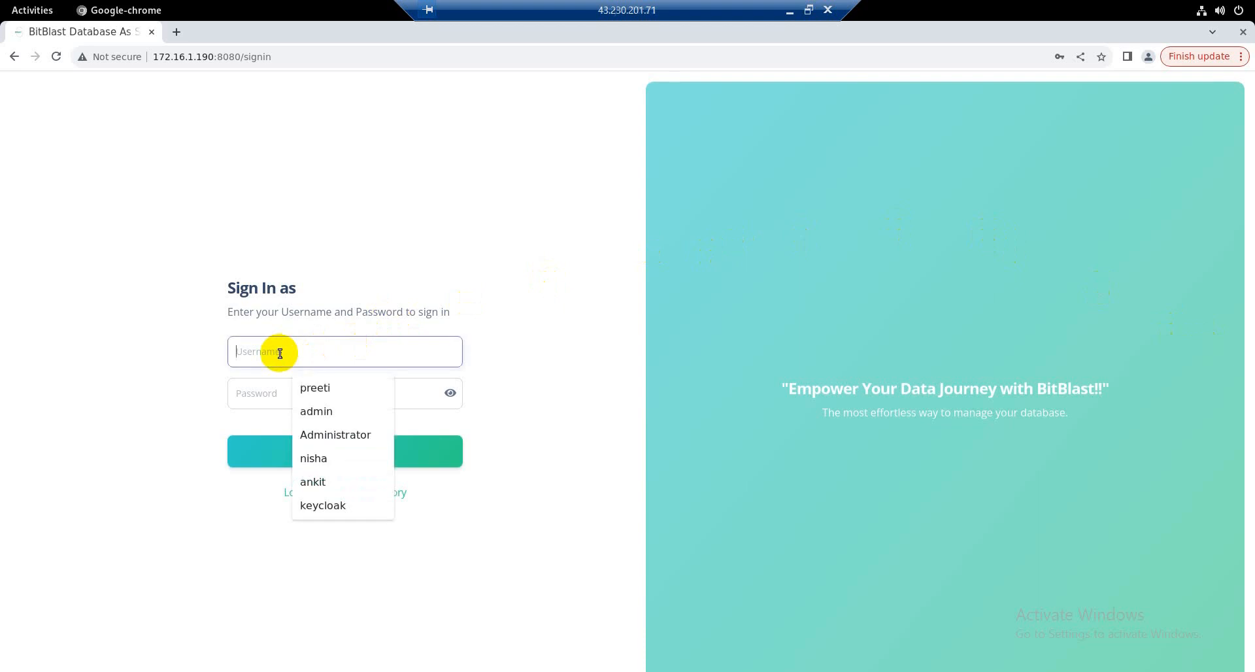
{"action": "key", "text": "Down"}
{"action": "key", "text": "Down"}
{"action": "key", "text": "Down"}
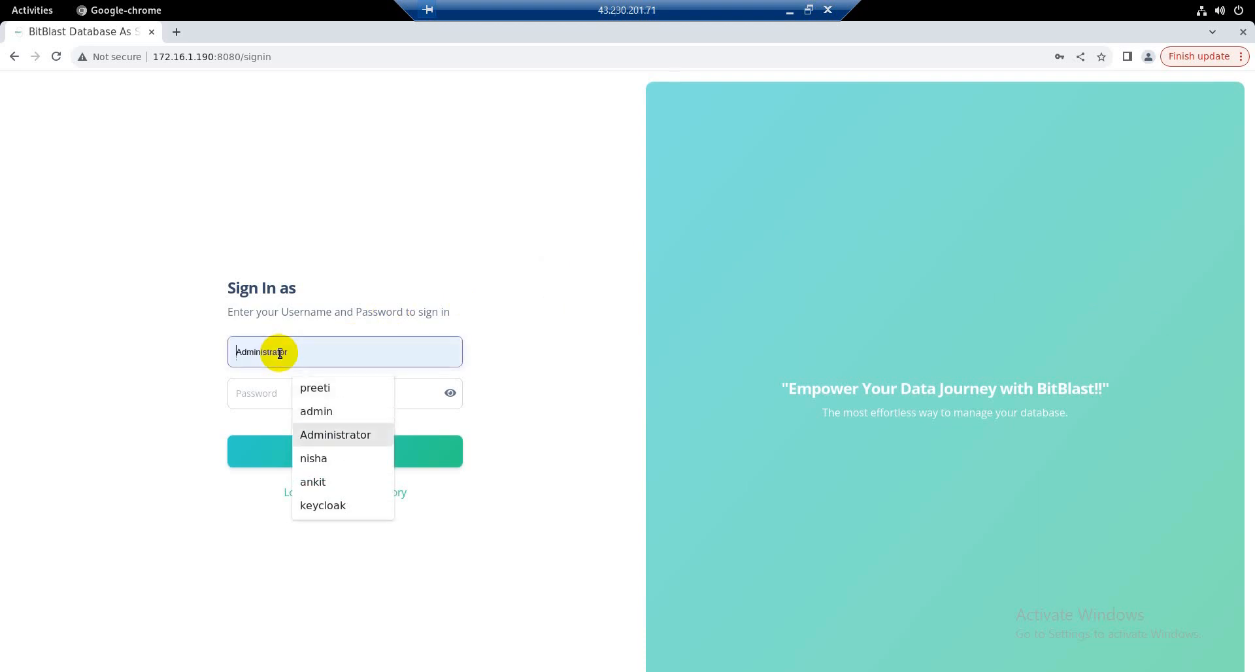
{"action": "key", "text": "Return"}
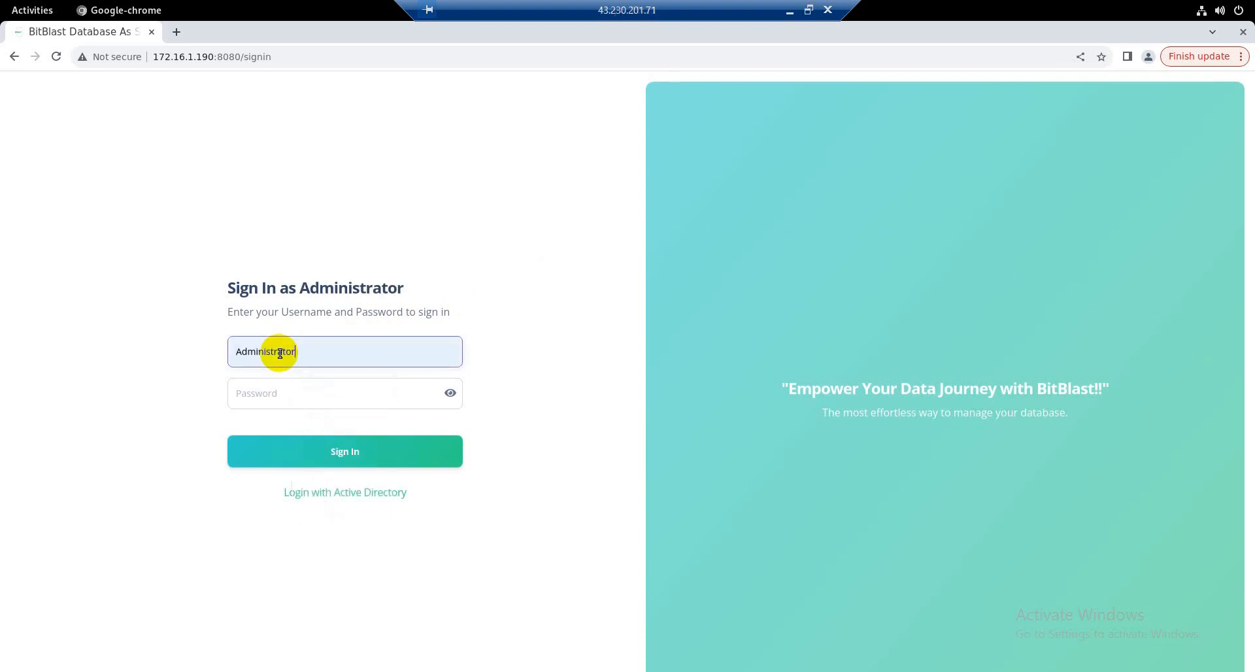
{"action": "left_click", "coordinate": [241, 391]}
{"action": "type", "text": "*"}
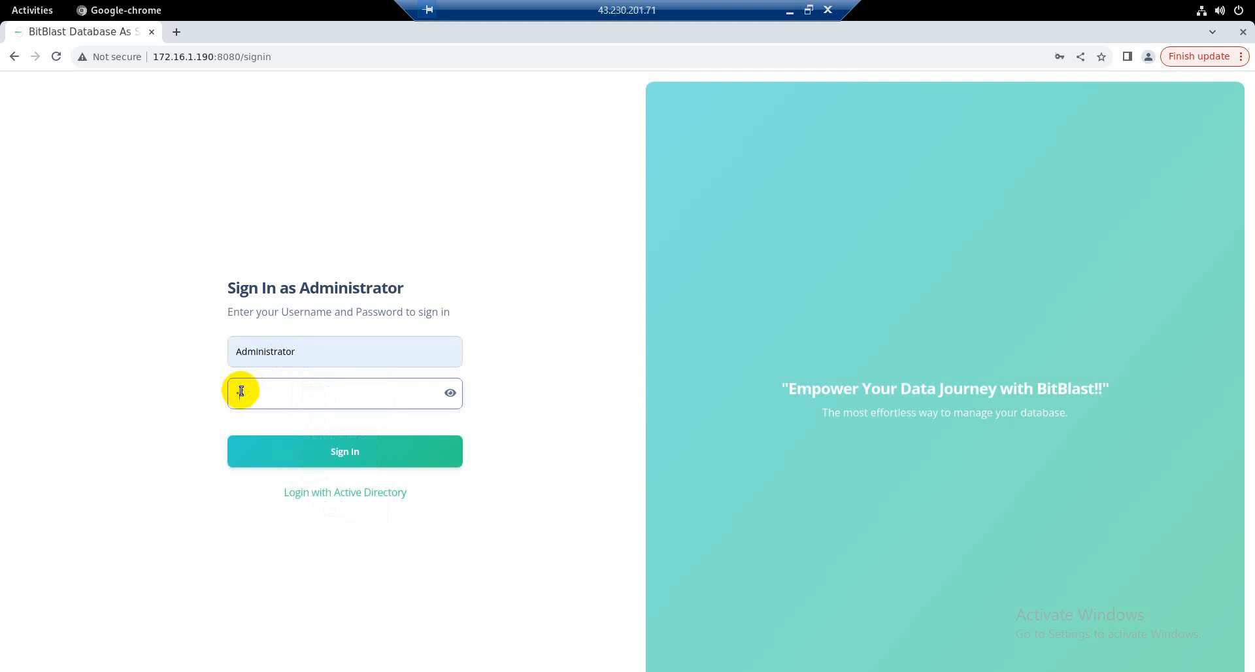
{"action": "type", "text": "********"}
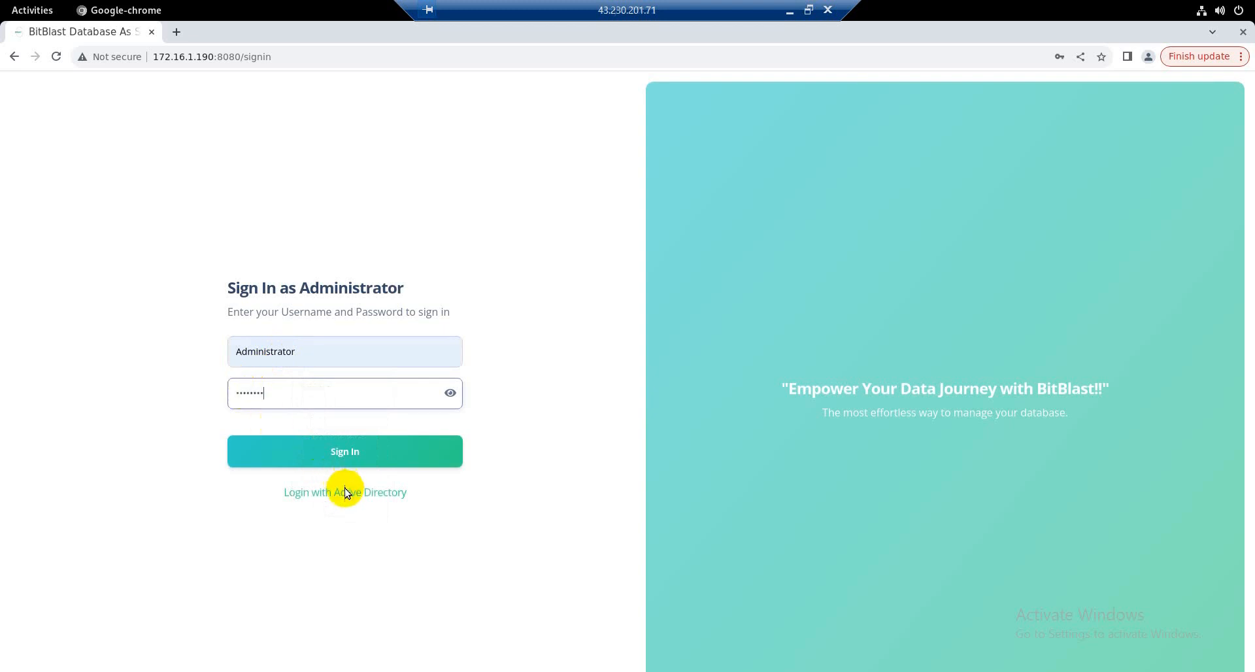
{"action": "left_click", "coordinate": [346, 491]}
{"action": "left_click", "coordinate": [339, 456]}
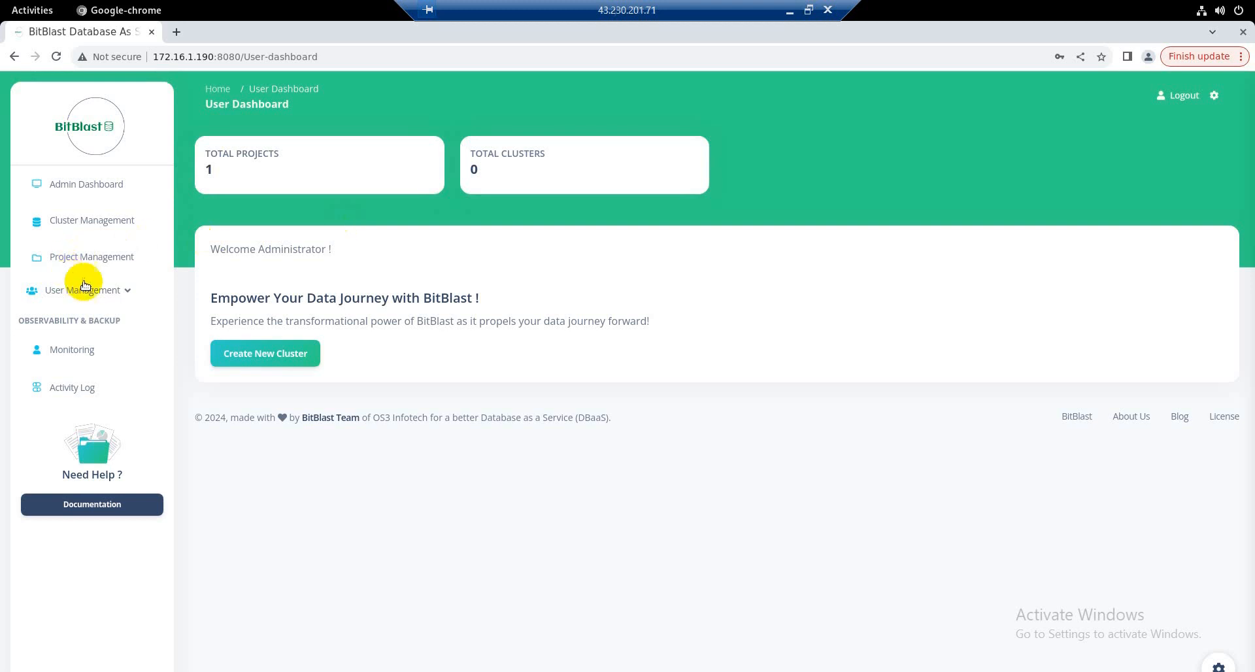
Step: Open the user creation page and filter the users list by AD Users, Local Users, and All Users
{"action": "left_click", "coordinate": [101, 294]}
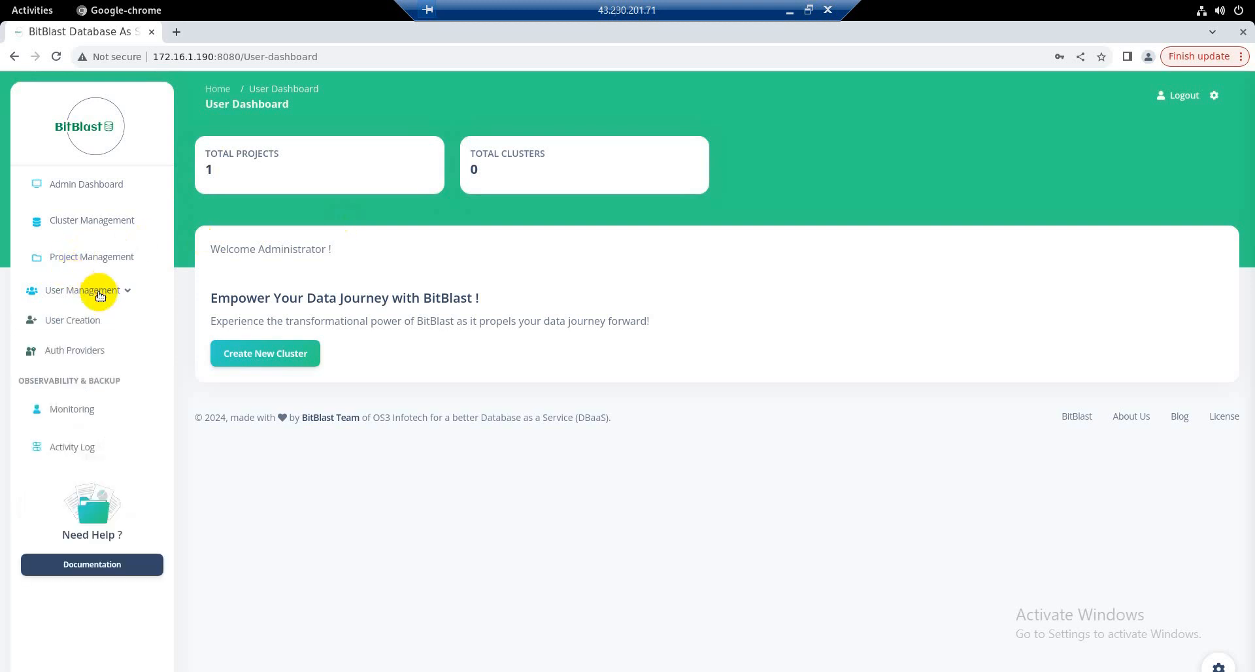
{"action": "left_click", "coordinate": [87, 322]}
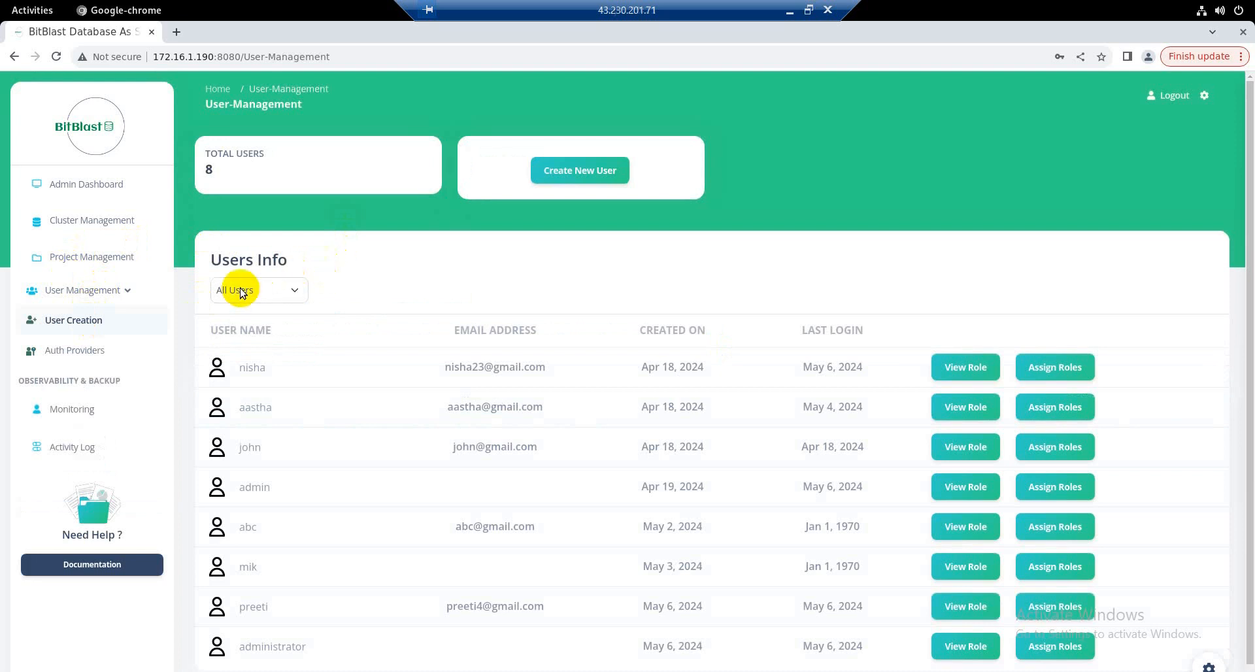
{"action": "left_click", "coordinate": [263, 287]}
{"action": "left_click", "coordinate": [249, 336]}
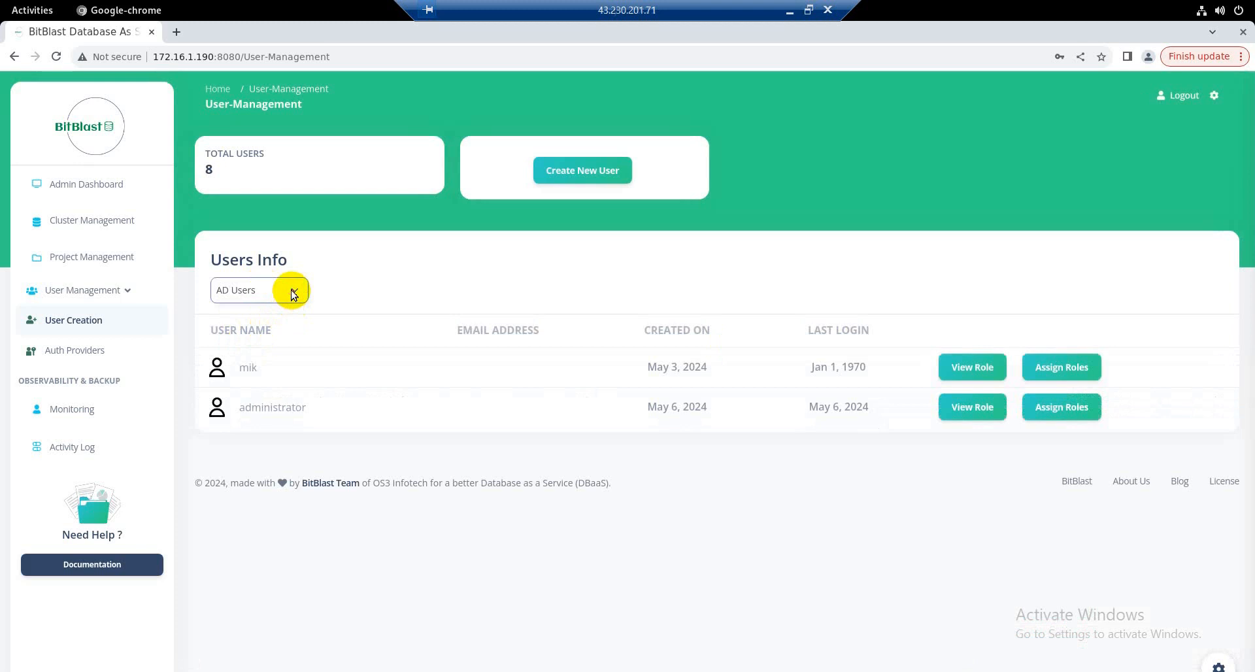
{"action": "left_click", "coordinate": [293, 293]}
{"action": "left_click", "coordinate": [270, 324]}
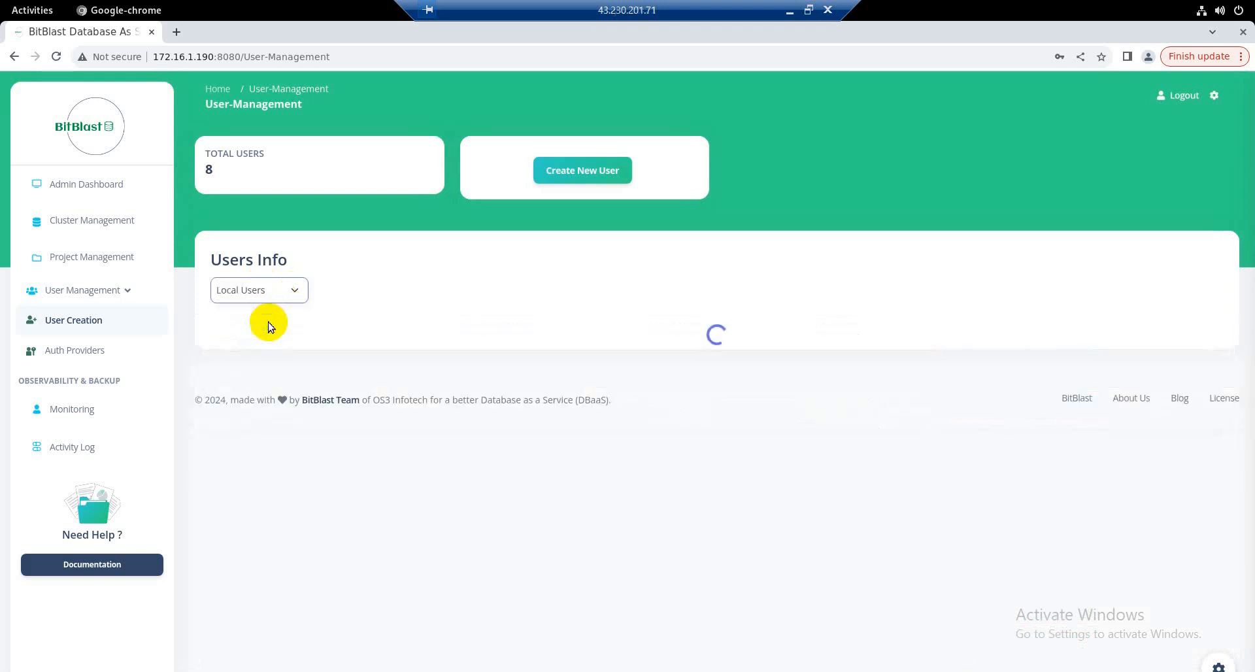
{"action": "left_click", "coordinate": [290, 294]}
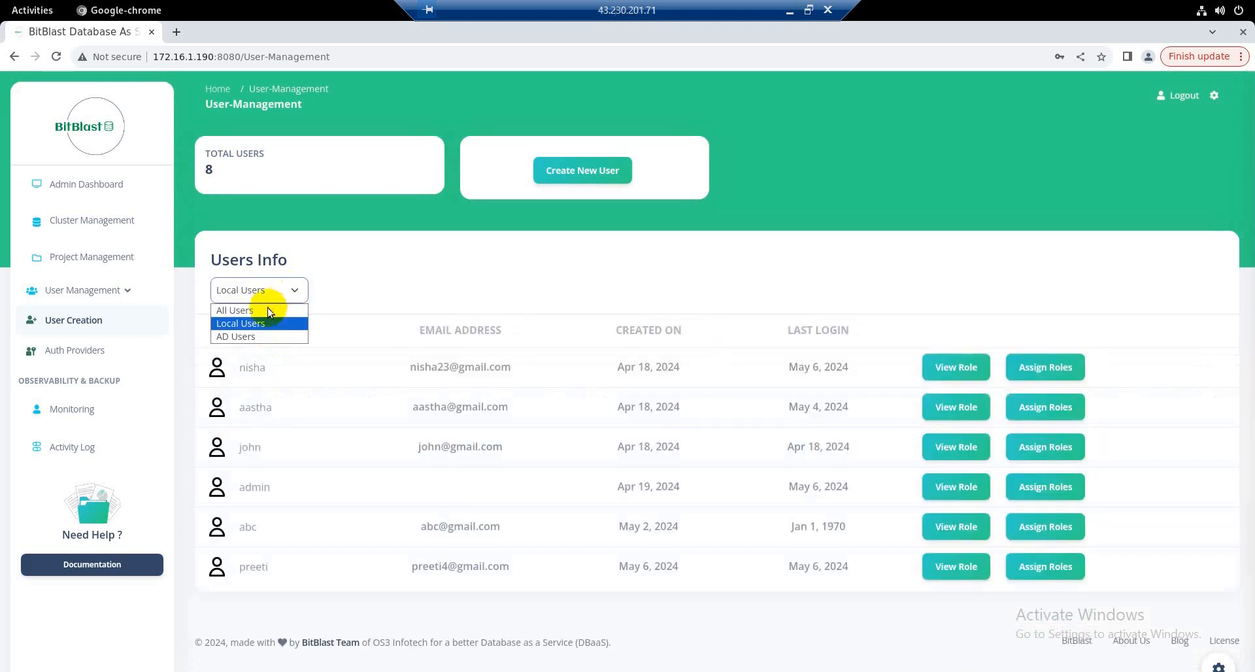
{"action": "left_click", "coordinate": [265, 310]}
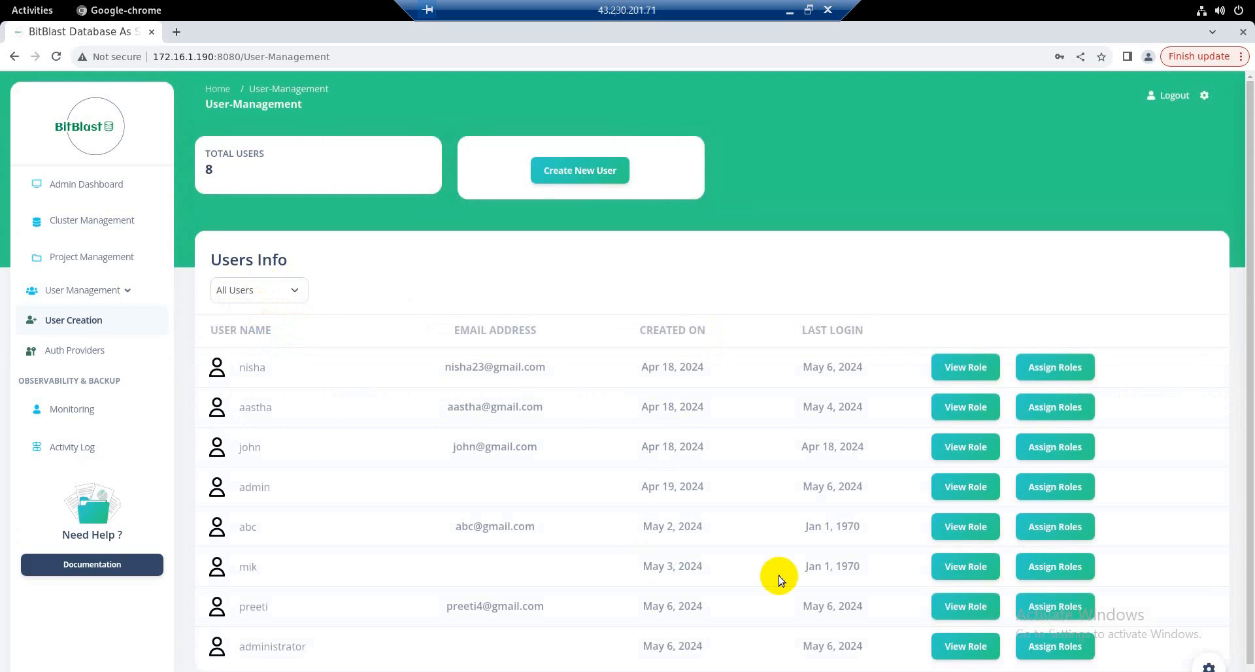
Step: Assign the Standard role to the administrator user in the users list
{"action": "left_click", "coordinate": [1056, 647]}
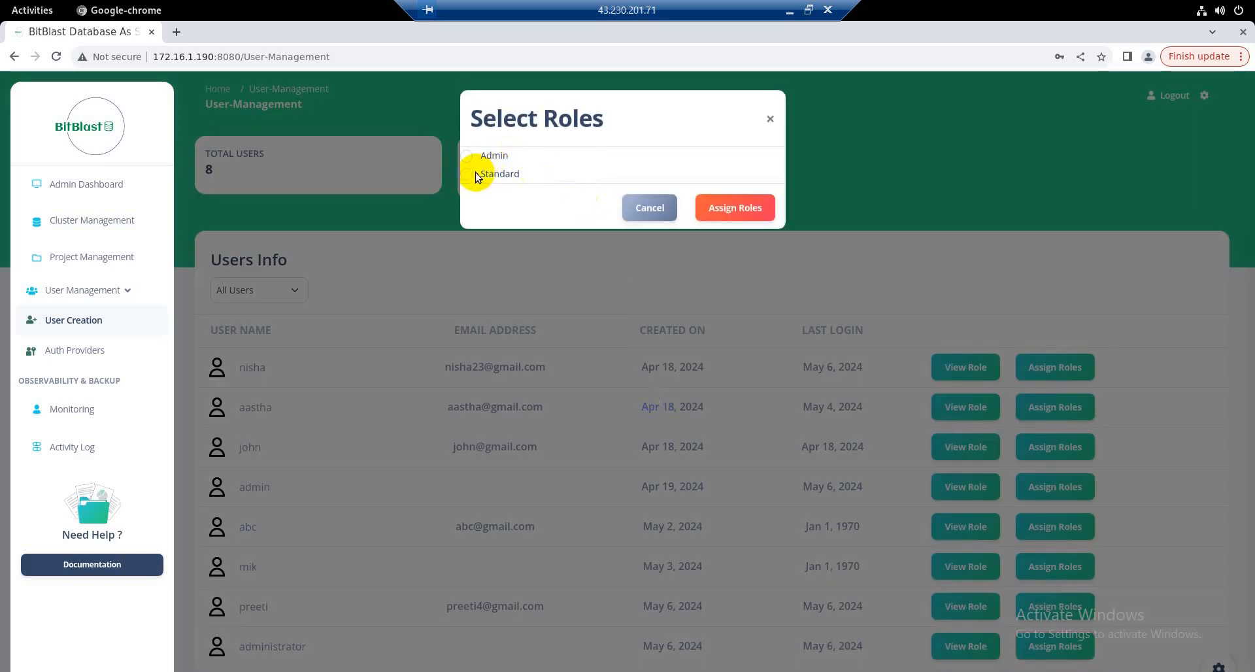
{"action": "left_click", "coordinate": [469, 175]}
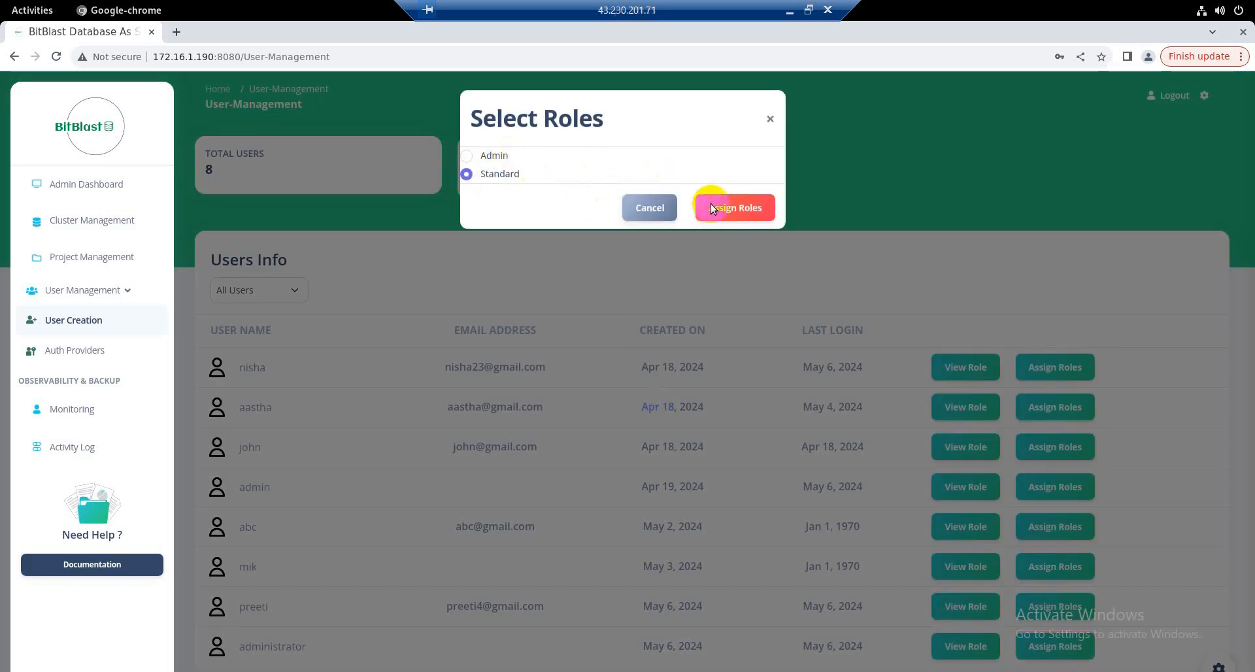
{"action": "left_click", "coordinate": [725, 213]}
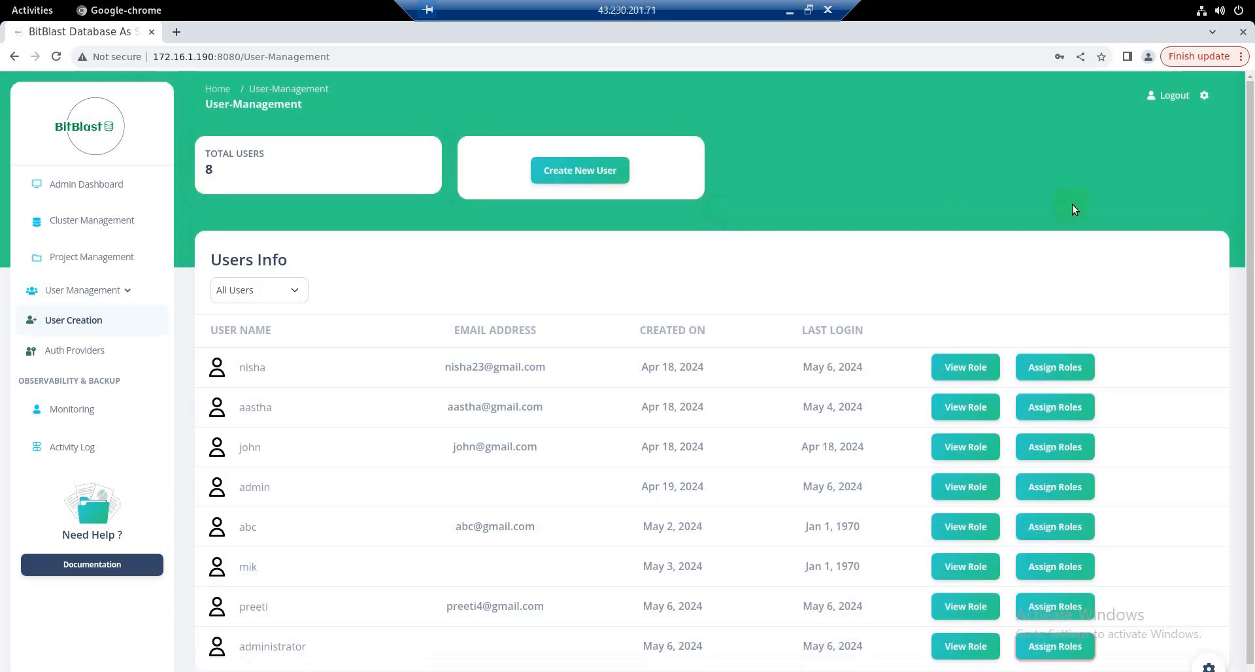
Step: Log out and sign back in through Active Directory with the username Administrator and the account password
{"action": "left_click", "coordinate": [1172, 96]}
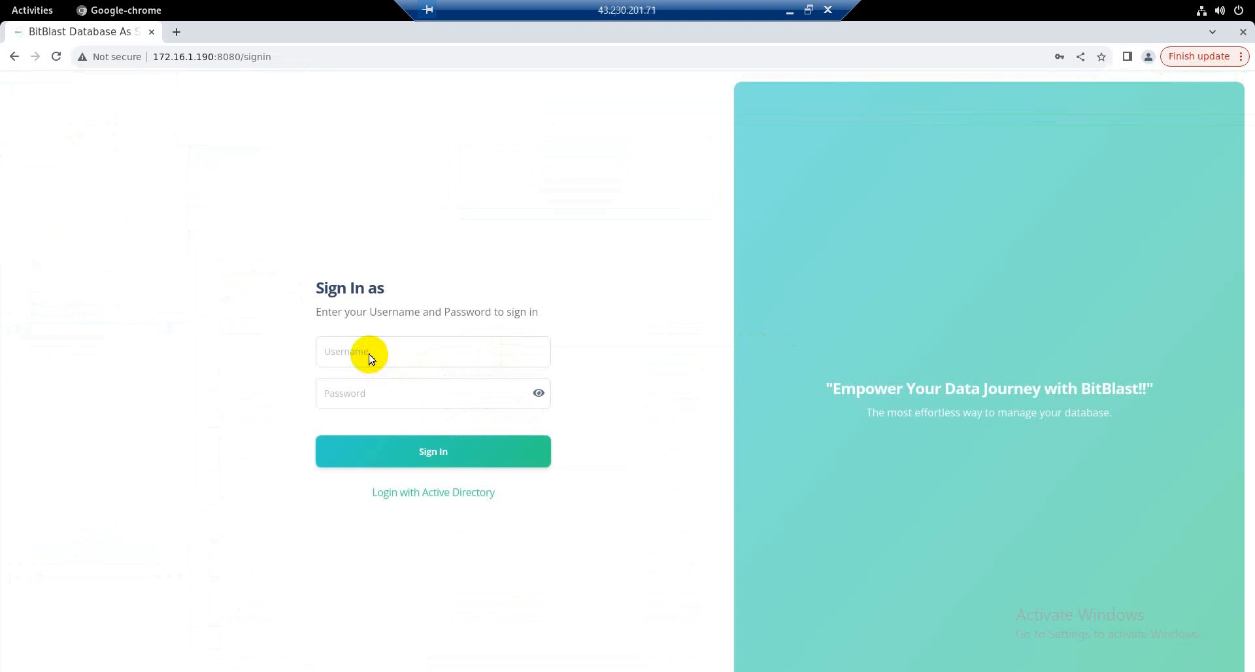
{"action": "left_click", "coordinate": [369, 355]}
{"action": "type", "text": "A"}
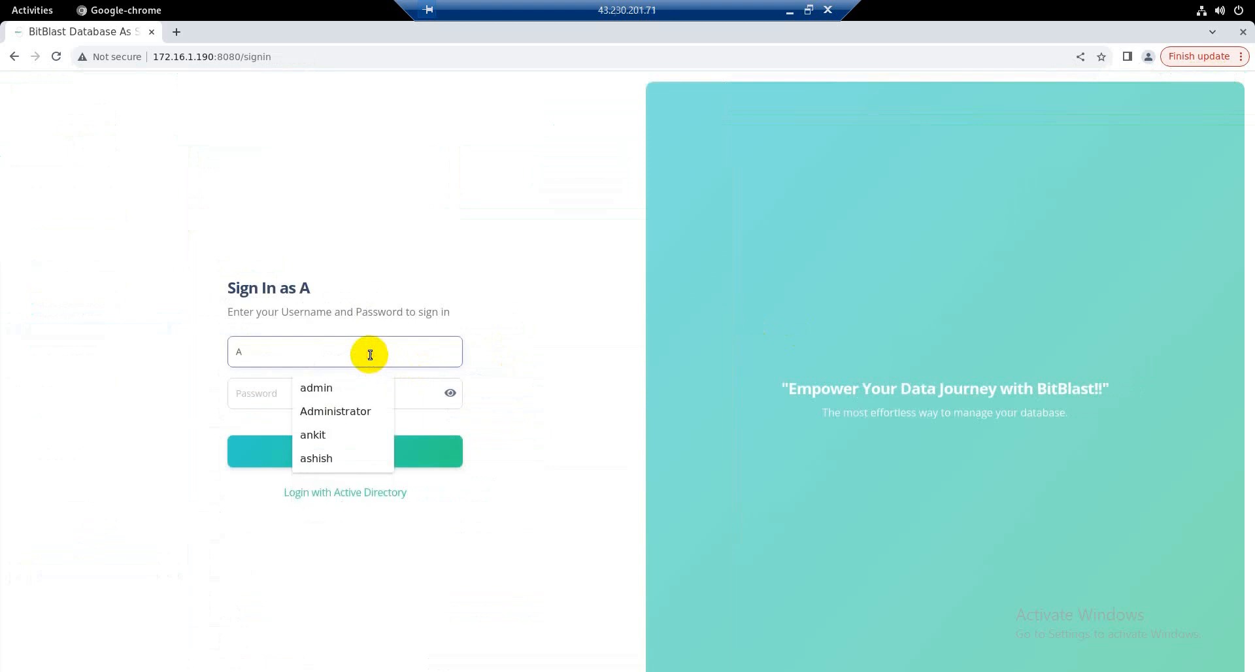
{"action": "type", "text": "dministr"}
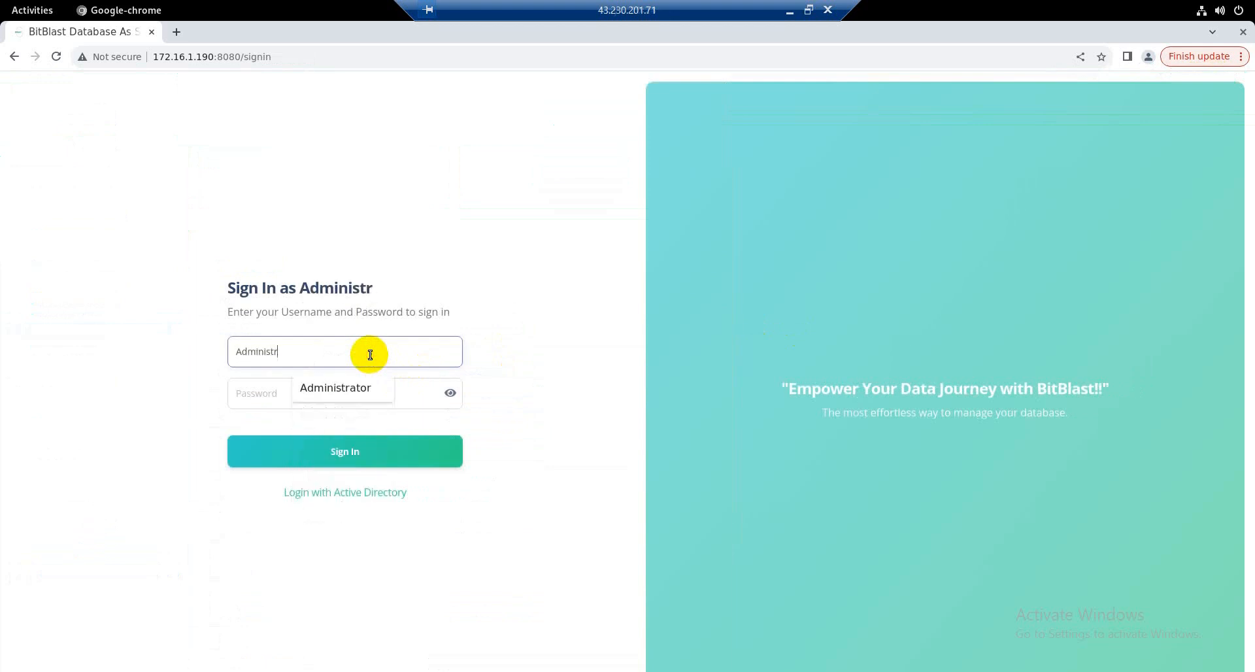
{"action": "type", "text": "ator"}
{"action": "key", "text": "Tab"}
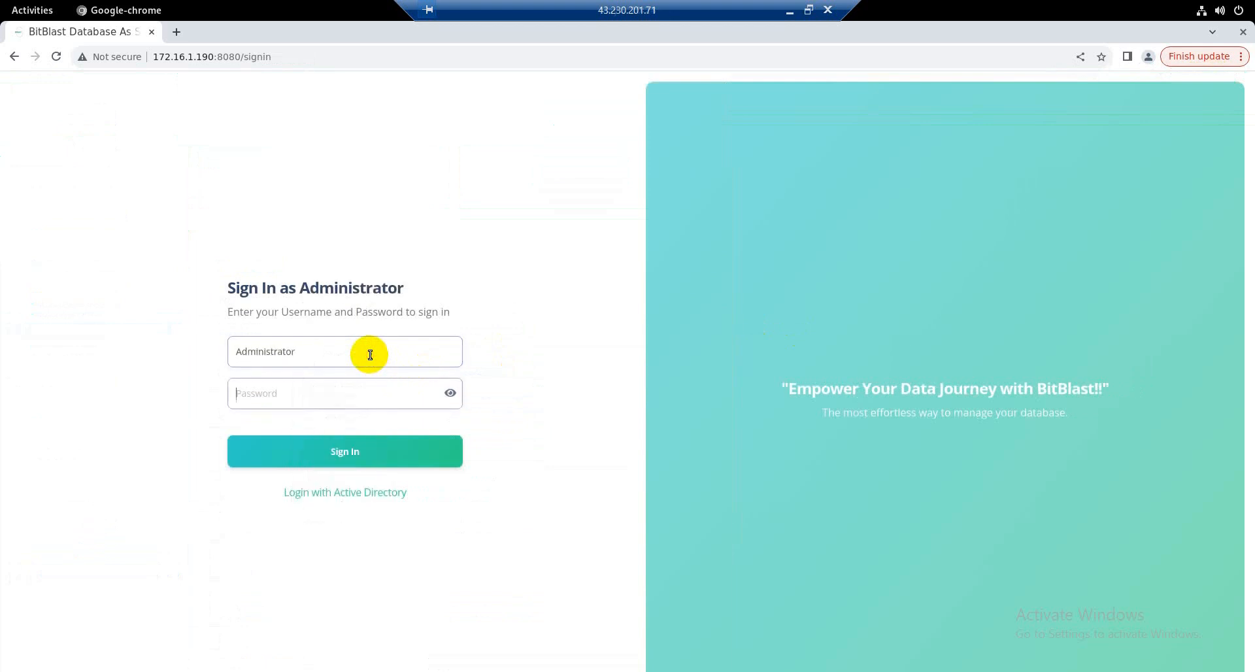
{"action": "type", "text": "••••••"}
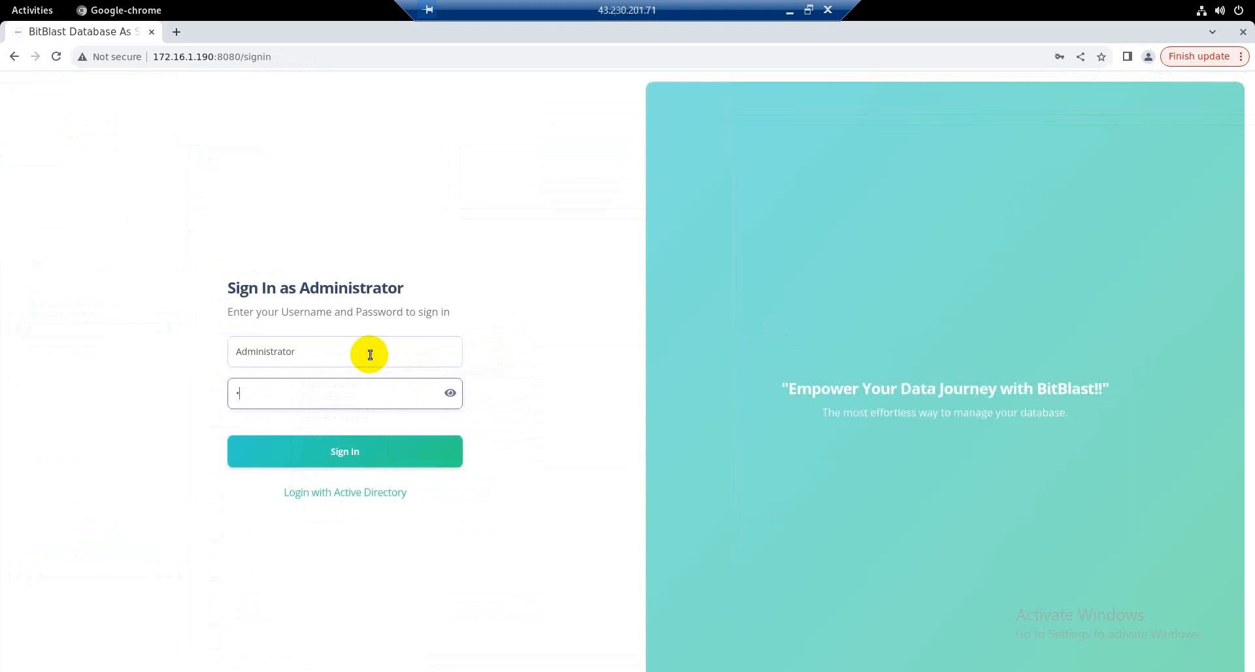
{"action": "type", "text": "••"}
{"action": "left_click", "coordinate": [381, 492]}
{"action": "left_click", "coordinate": [363, 461]}
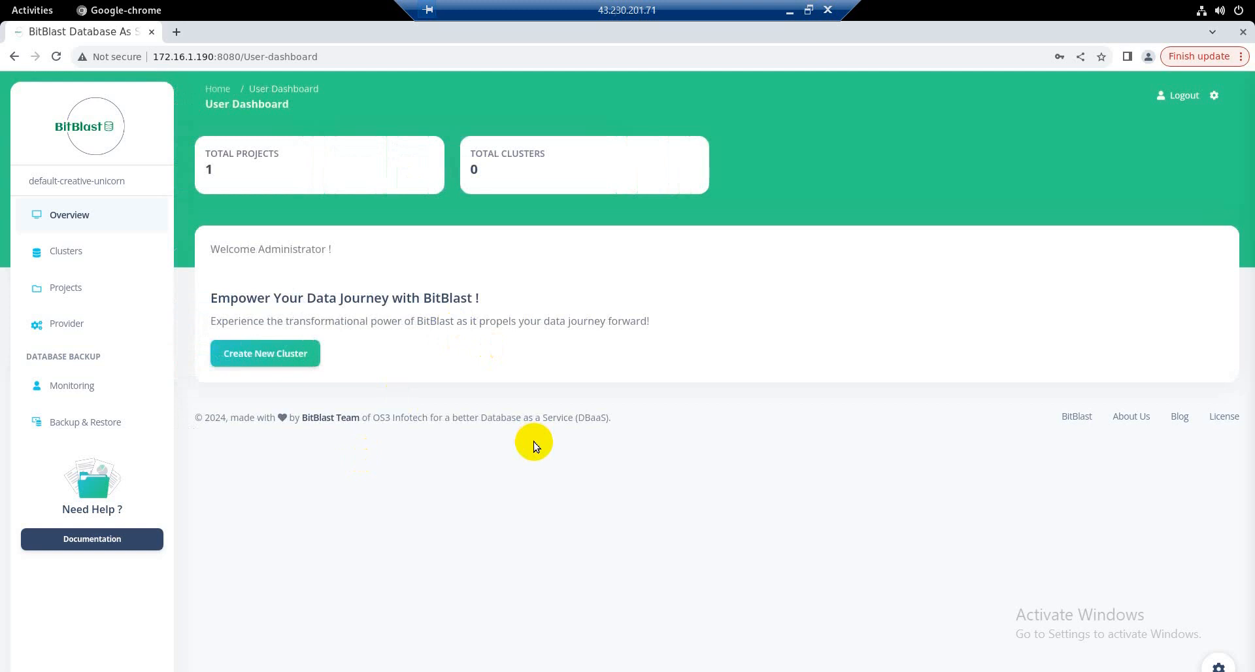
Step: Log out of the Administrator account and sign in with the local username admin and its password
{"action": "left_click", "coordinate": [1183, 96]}
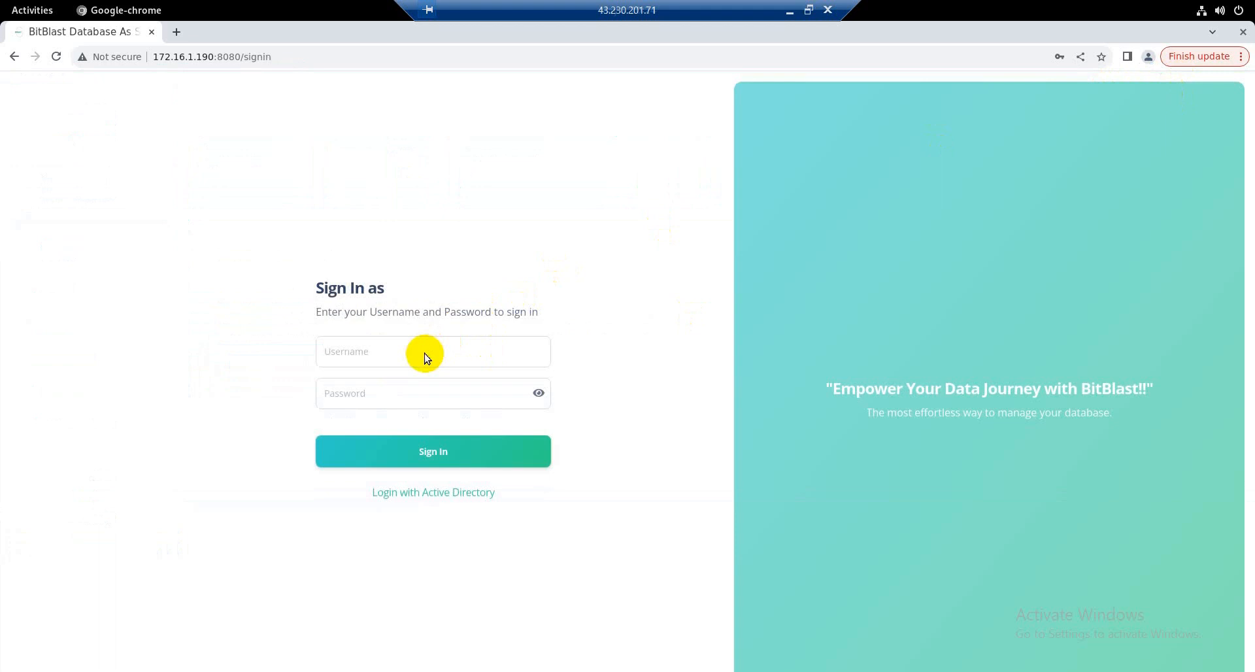
{"action": "left_click", "coordinate": [424, 356]}
{"action": "type", "text": "admin"}
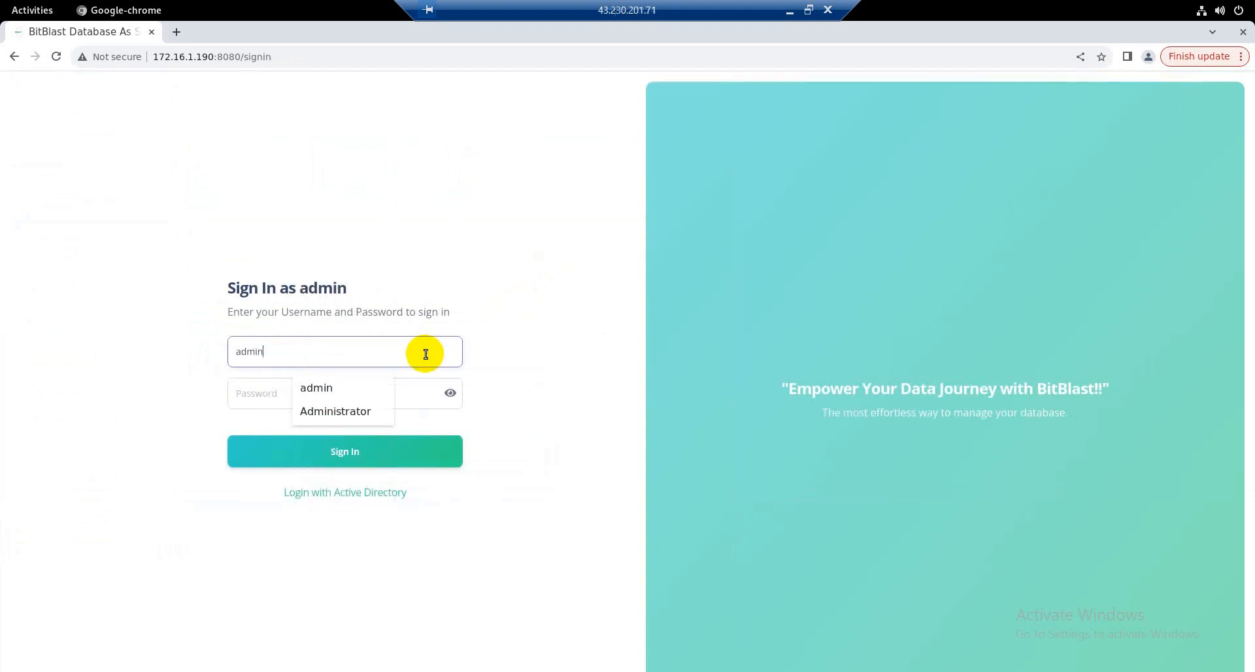
{"action": "key", "text": "Tab"}
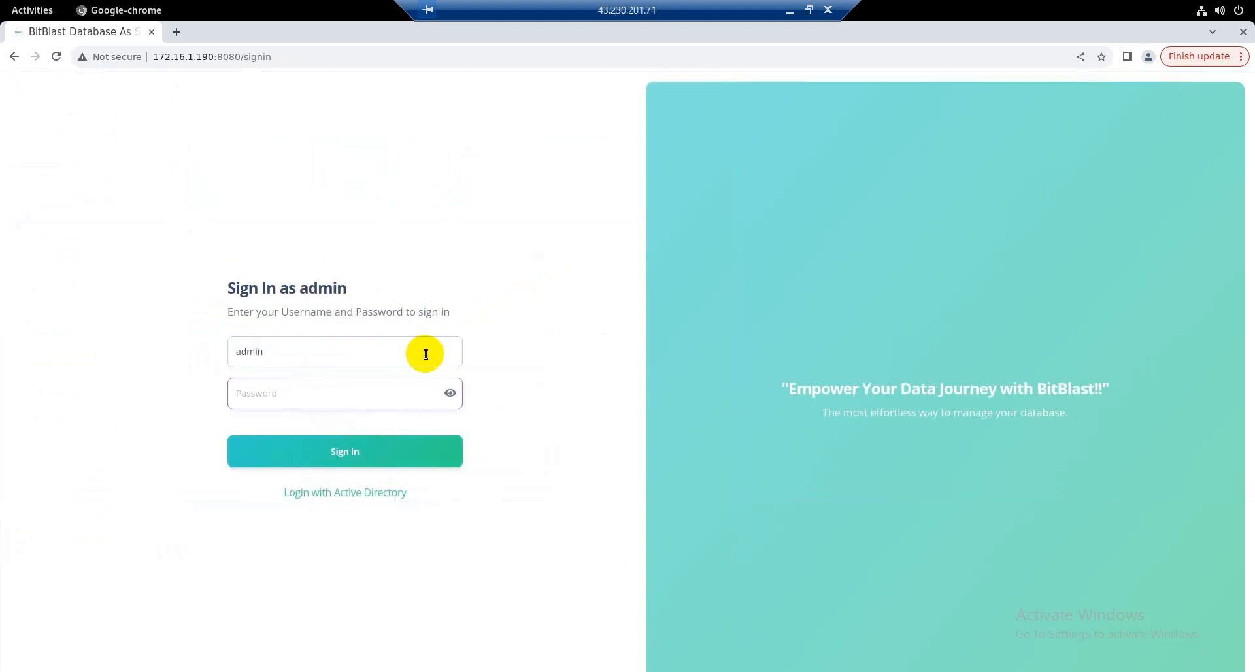
{"action": "type", "text": "admin"}
{"action": "key", "text": "Return"}
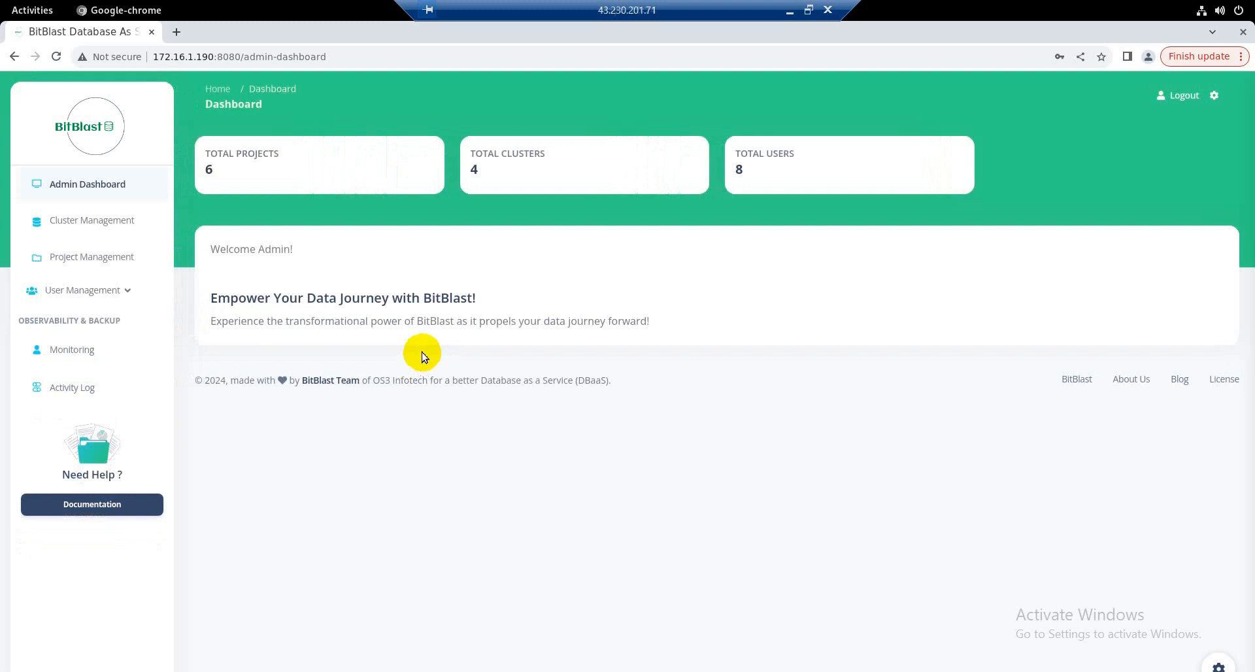
Step: Open the Active Directory authentication provider's configuration and set its Server URI to ldap://10.0.0.2:389
{"action": "left_click", "coordinate": [99, 286]}
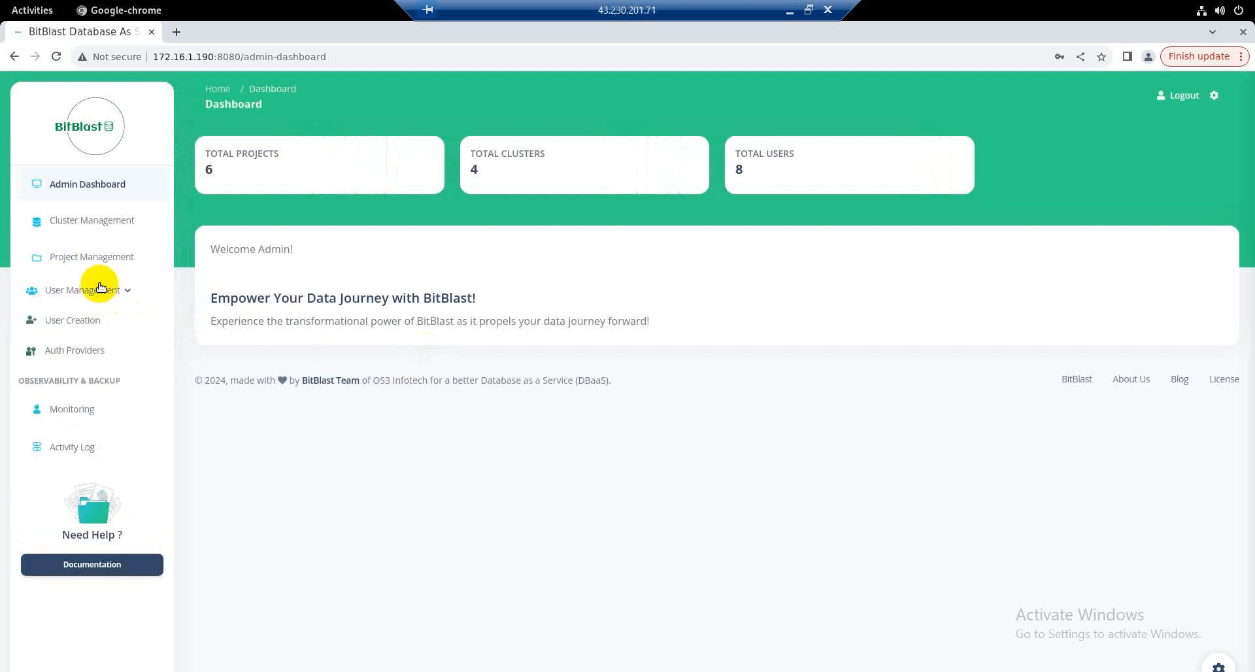
{"action": "left_click", "coordinate": [78, 353]}
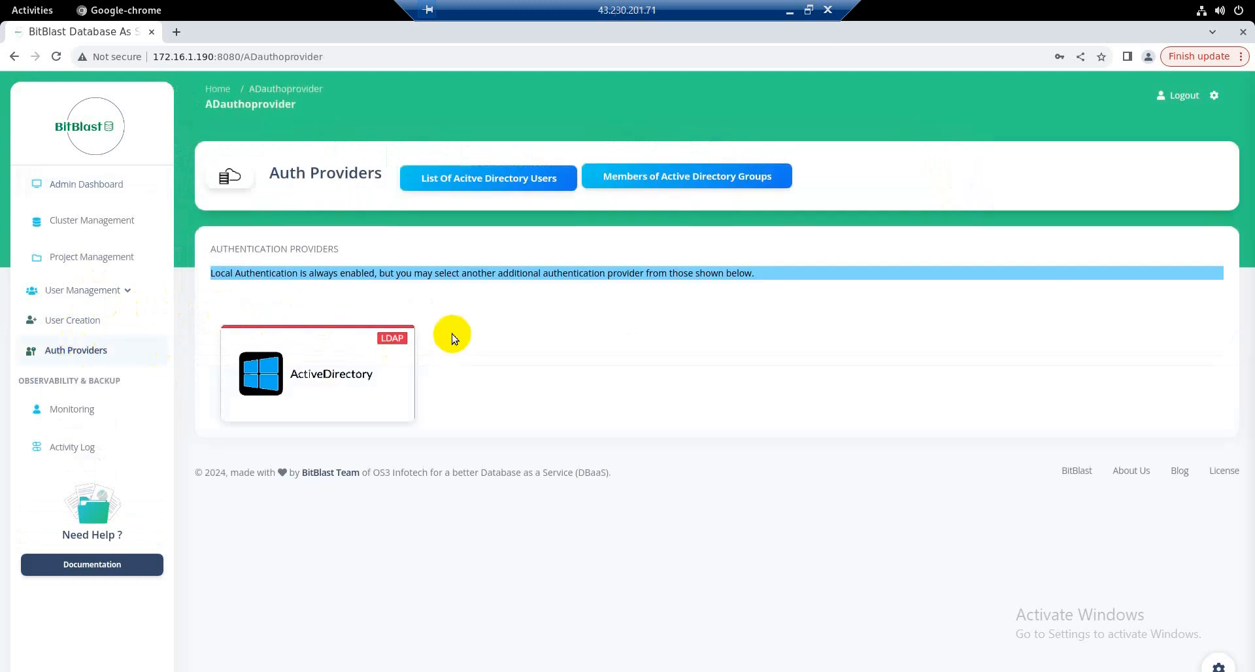
{"action": "left_click", "coordinate": [385, 381]}
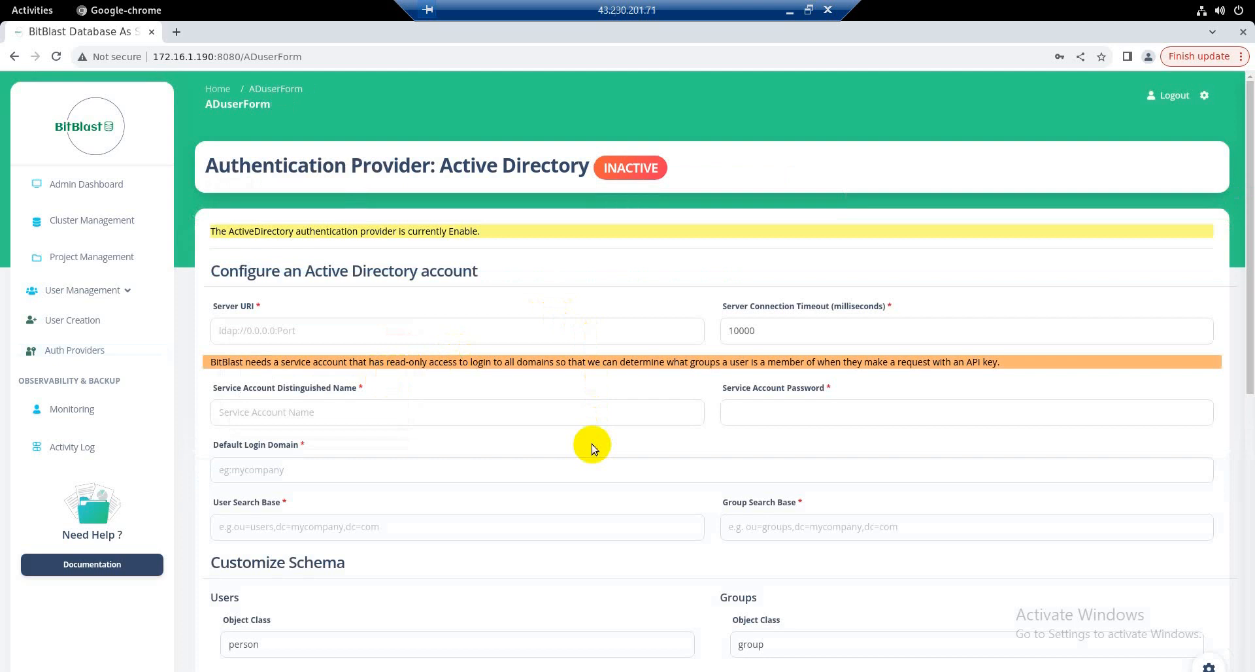
{"action": "left_click", "coordinate": [311, 332]}
{"action": "type", "text": "ldap://10.0.0.2:389"}
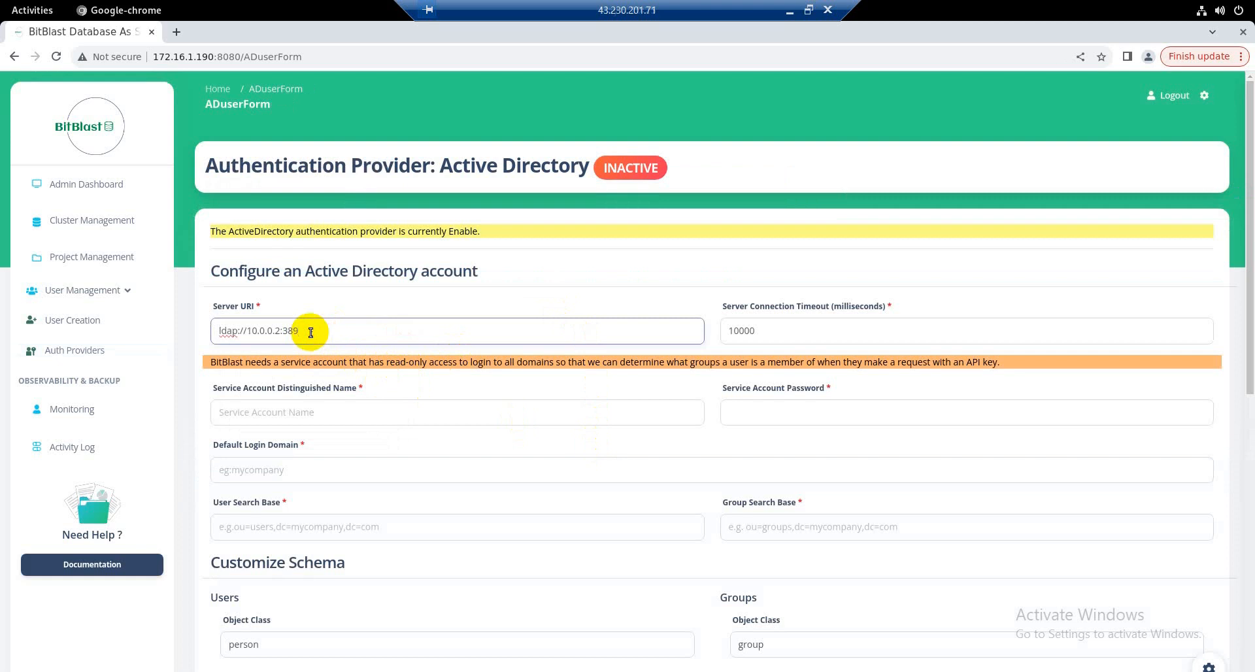
Step: Set the User Search Base to CN=Administrator,CN=Users,DC=os3,DC=com and the Group Search Base to CN=Users,DC=os3,DC=com
{"action": "left_click", "coordinate": [263, 529]}
{"action": "type", "text": "CN=Administrator,CN=Users,DC=os3,DC=com"}
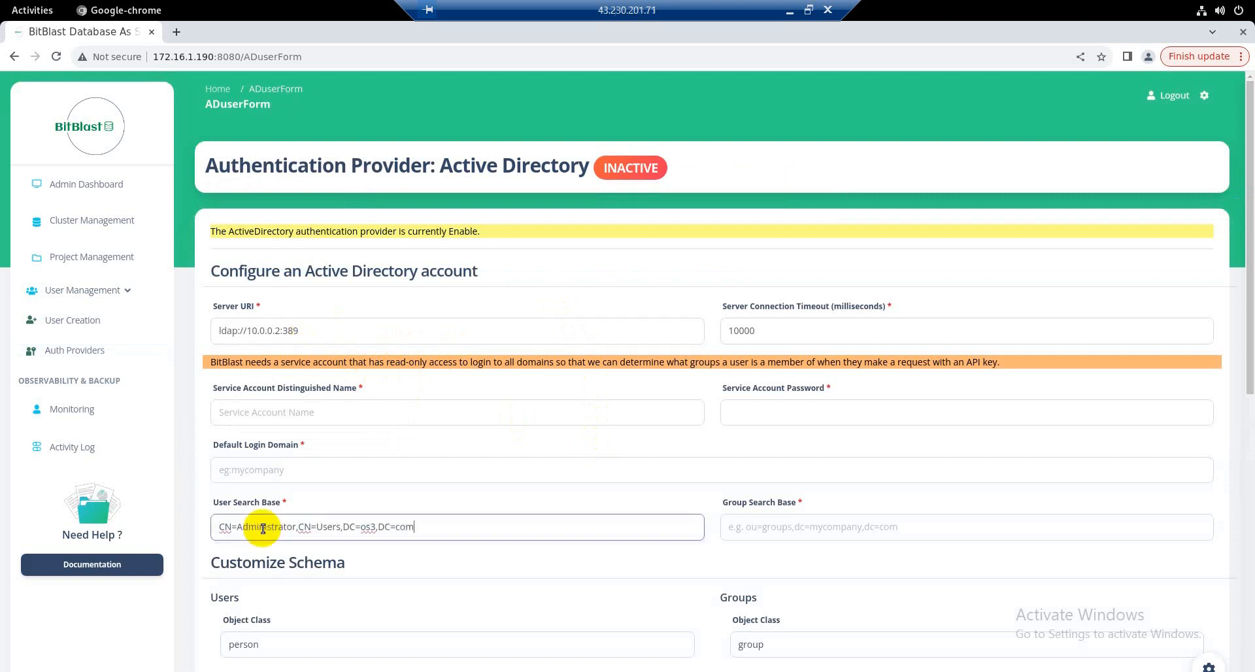
{"action": "left_click", "coordinate": [760, 527]}
{"action": "type", "text": "CN=Administrator,CN=Users,DC=os3,DC=com"}
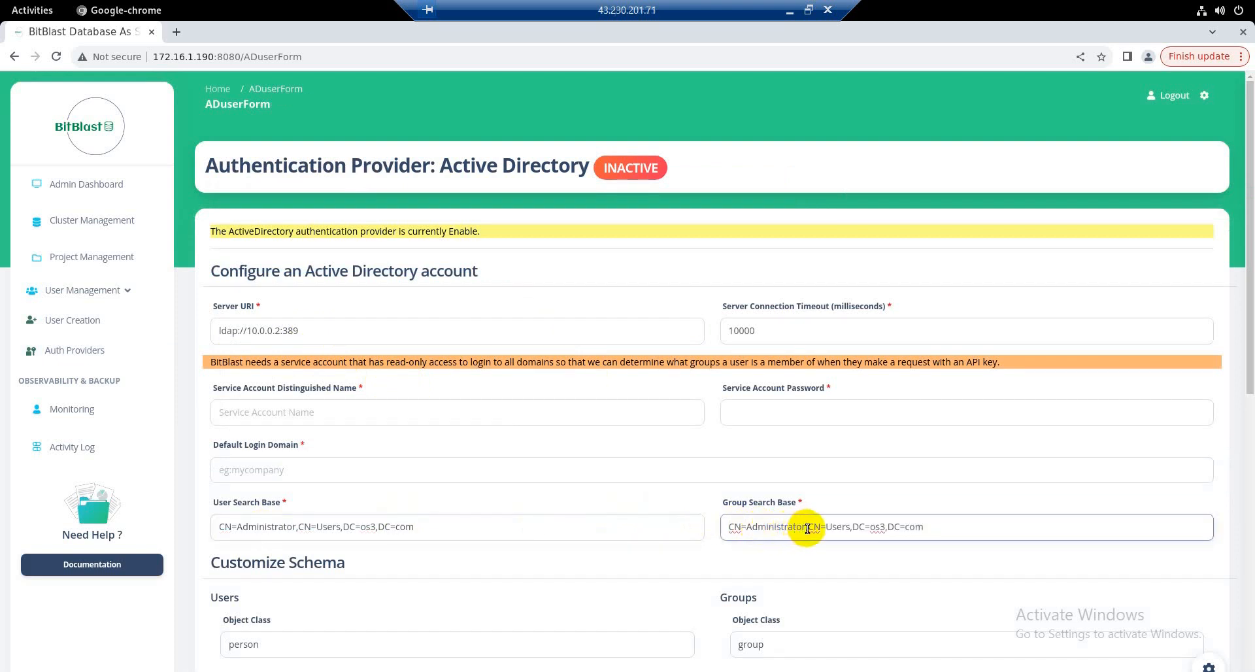
{"action": "left_click_drag", "start_coordinate": [807, 527], "coordinate": [731, 527]}
{"action": "key", "text": "BackSpace"}
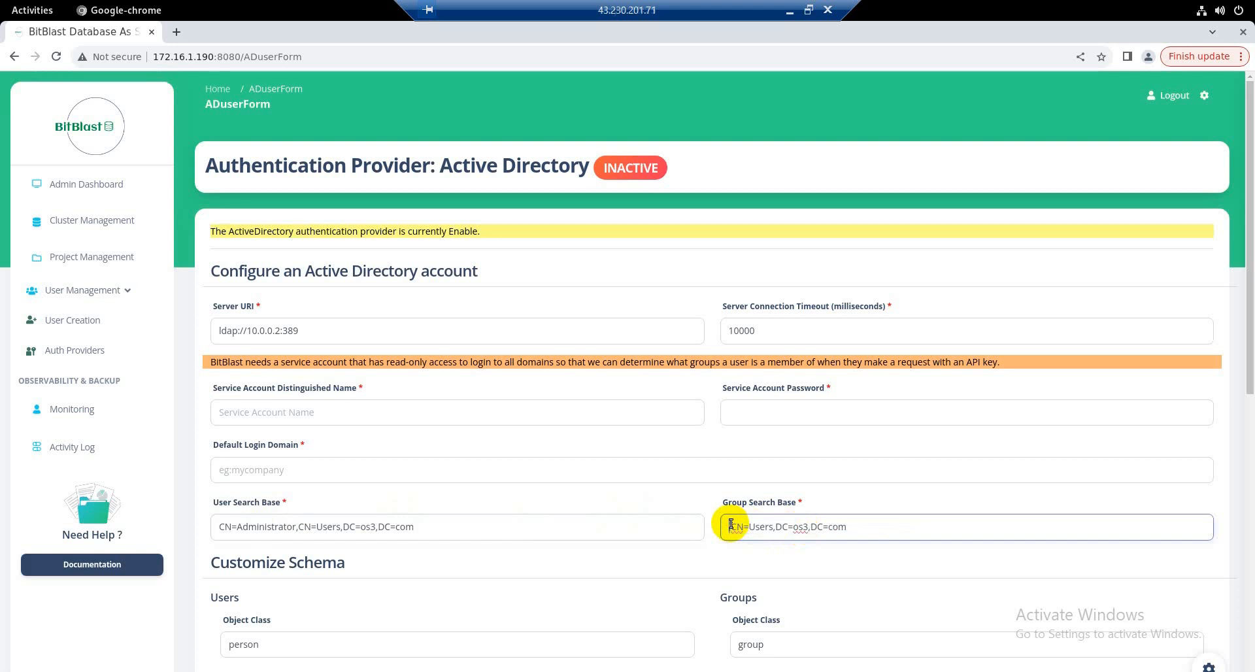
{"action": "key", "text": "Delete"}
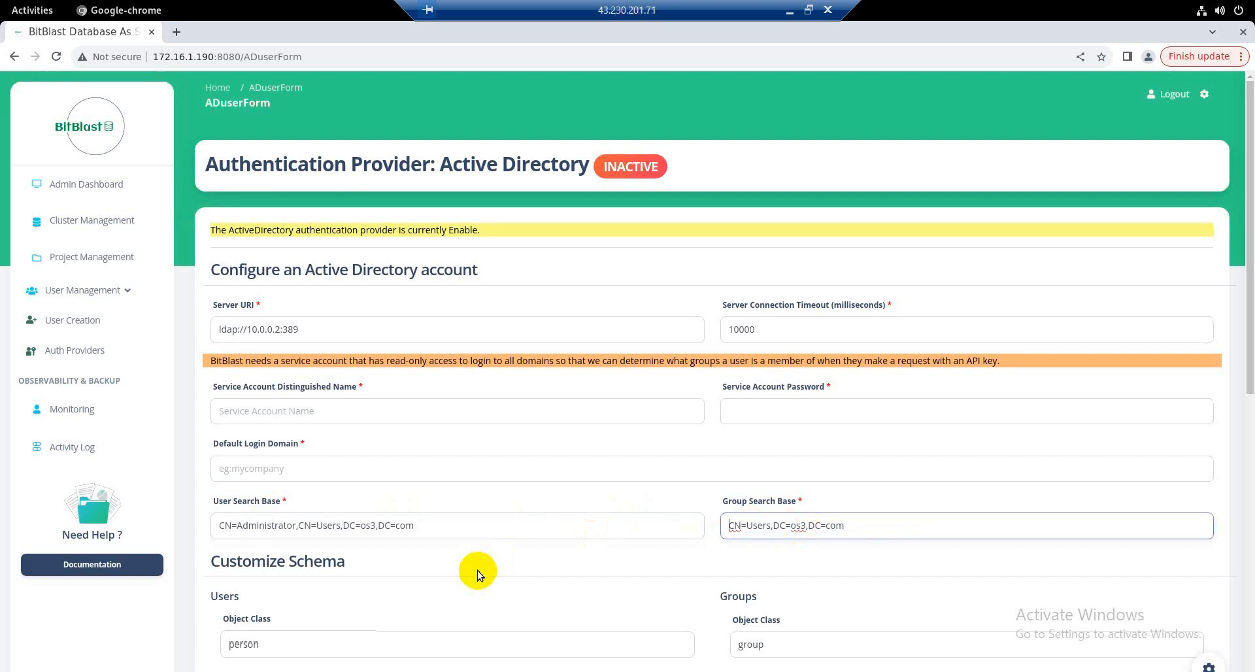
Step: Enter Administrator as the test username with the account password and enable the Active Directory authentication provider
{"action": "scroll", "coordinate": [478, 574], "scroll_direction": "down", "scroll_amount": 3}
{"action": "scroll", "coordinate": [478, 574], "scroll_direction": "down", "scroll_amount": 5}
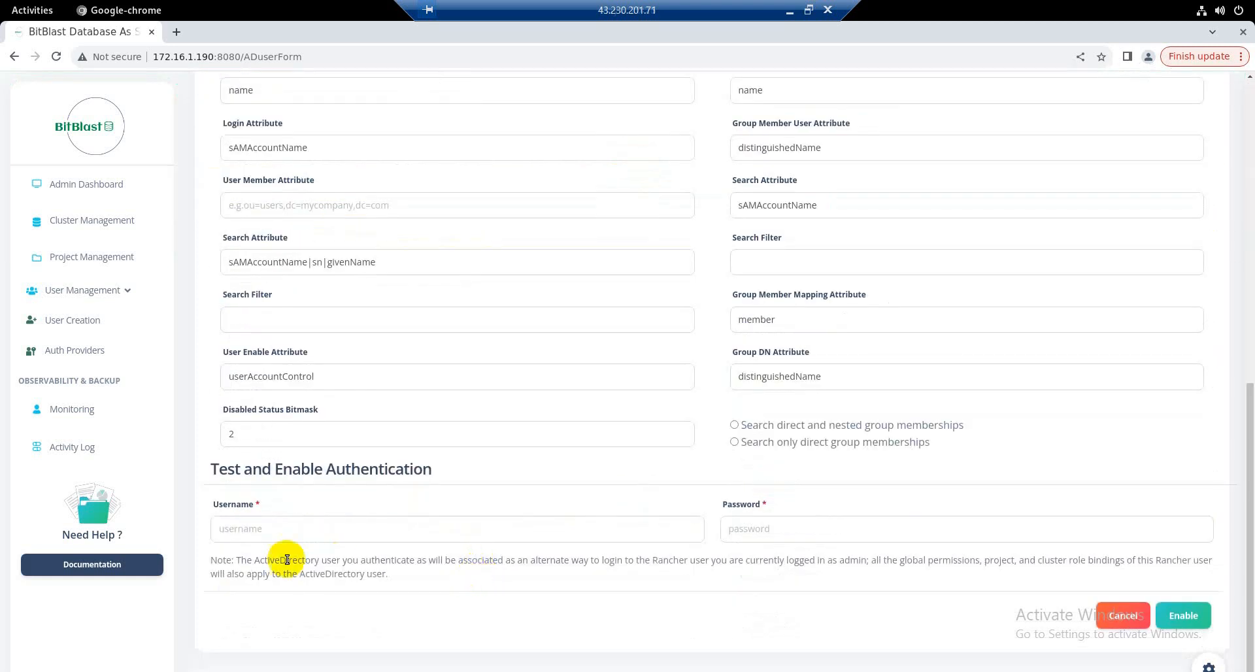
{"action": "left_click", "coordinate": [248, 535]}
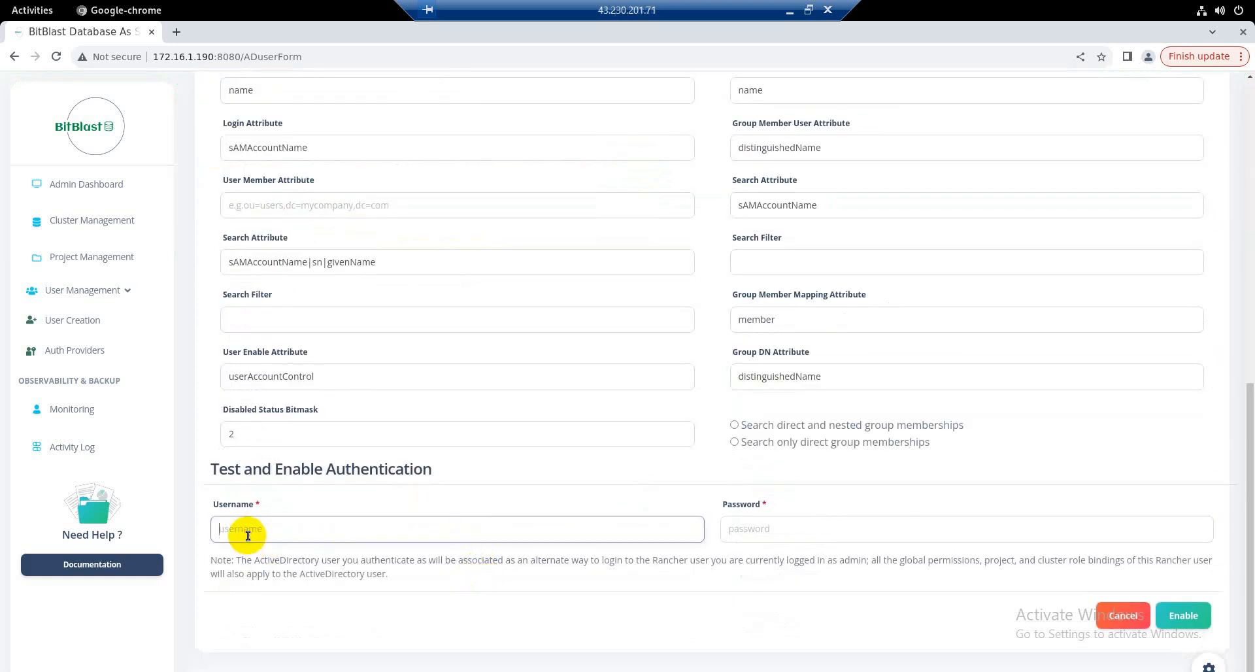
{"action": "type", "text": "Administrat"}
{"action": "type", "text": "or"}
{"action": "key", "text": "Tab"}
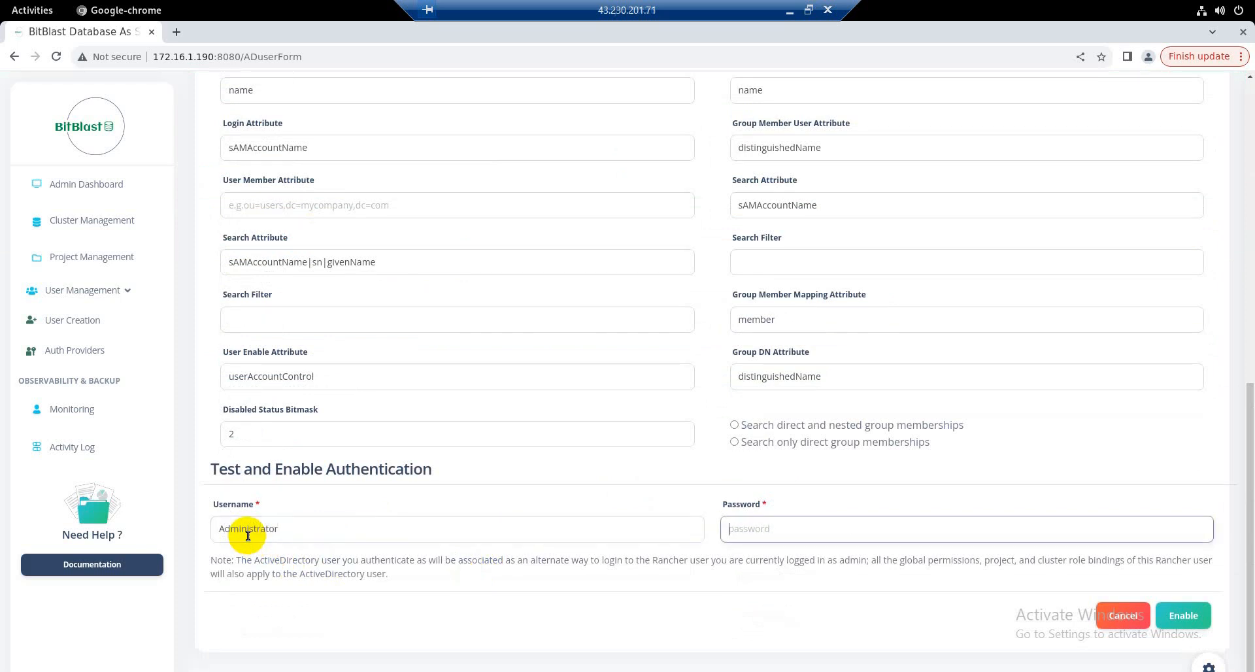
{"action": "type", "text": "••••••••"}
{"action": "left_click", "coordinate": [1181, 615]}
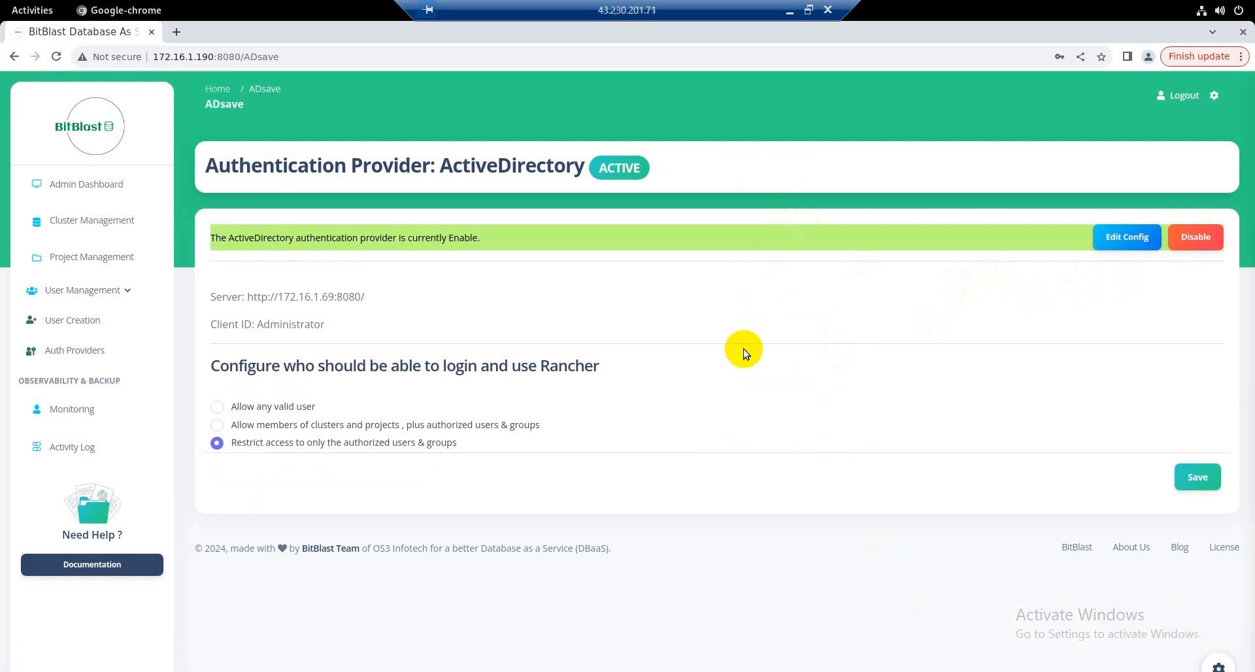
Step: Open the list of Active Directory users from the authentication providers page and review its entries
{"action": "left_click", "coordinate": [94, 353]}
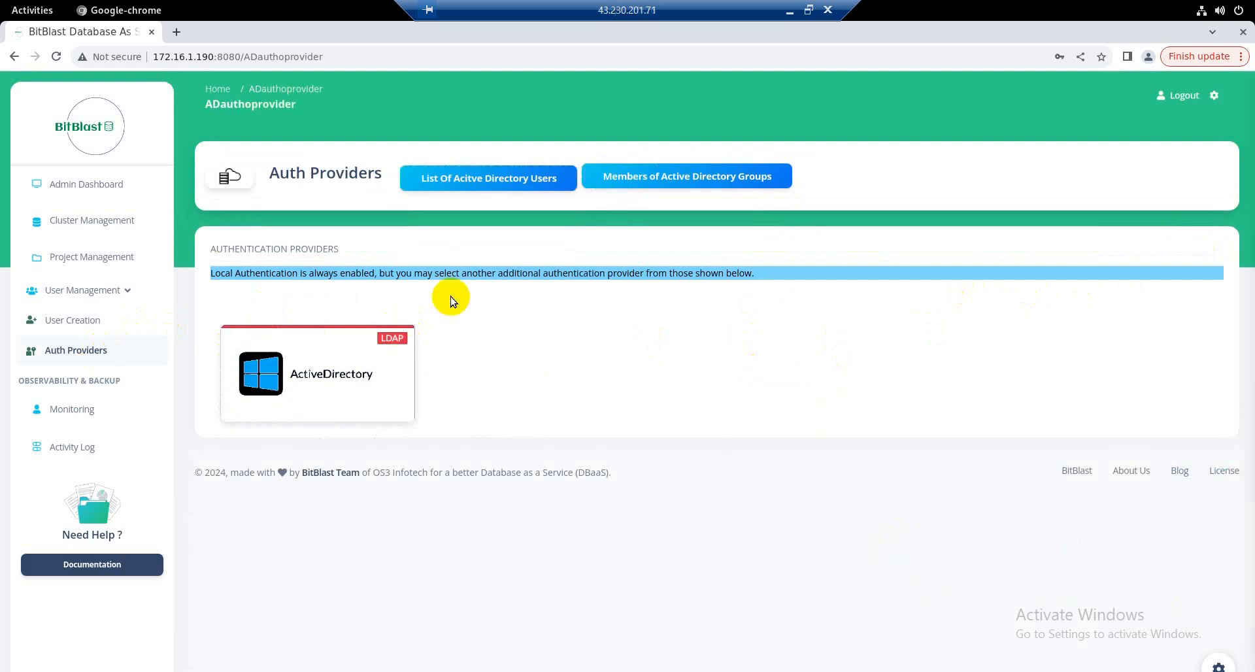
{"action": "left_click", "coordinate": [490, 180]}
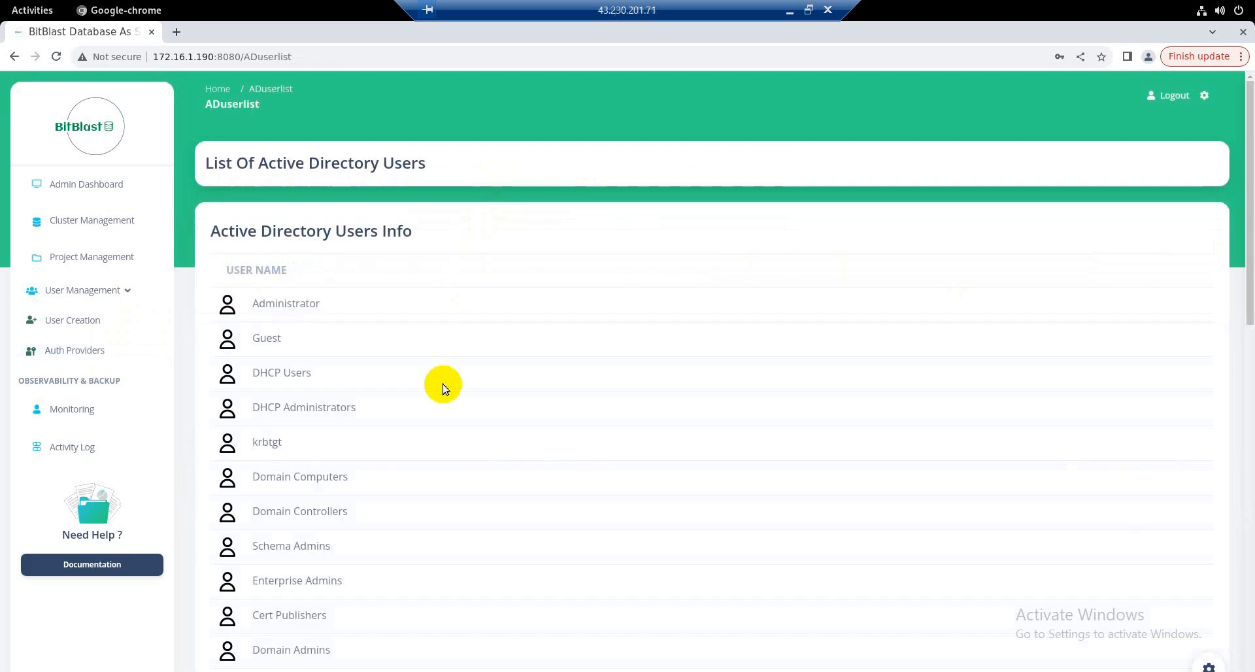
{"action": "scroll", "coordinate": [443, 387], "scroll_direction": "down", "scroll_amount": 10}
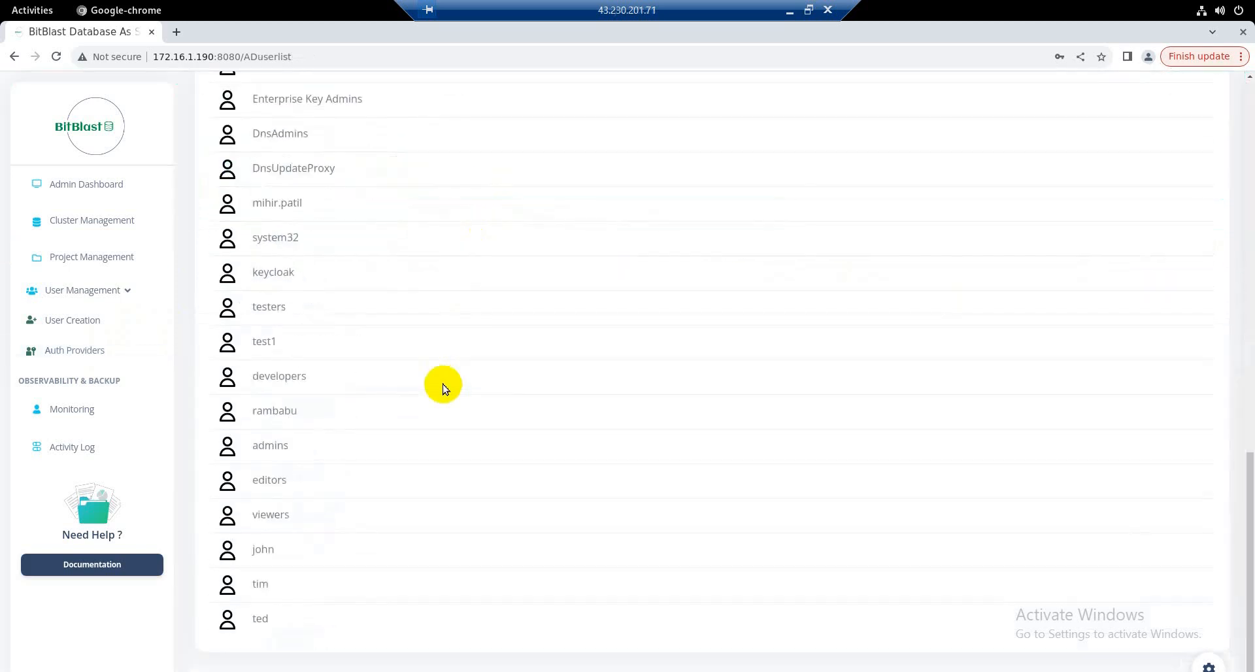
{"action": "scroll", "coordinate": [103, 352], "scroll_direction": "up", "scroll_amount": 10}
Step: Review the list of Active Directory groups and check the assignable roles for DHCP Users without assigning any
{"action": "left_click", "coordinate": [105, 353]}
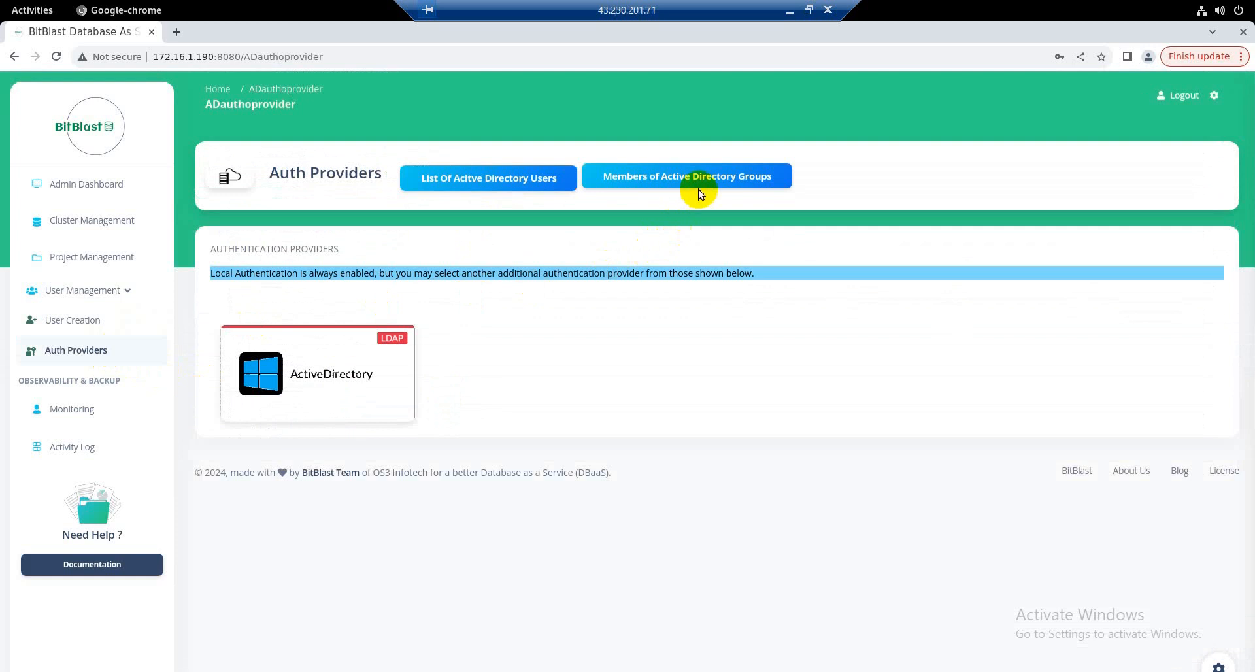
{"action": "left_click", "coordinate": [700, 182]}
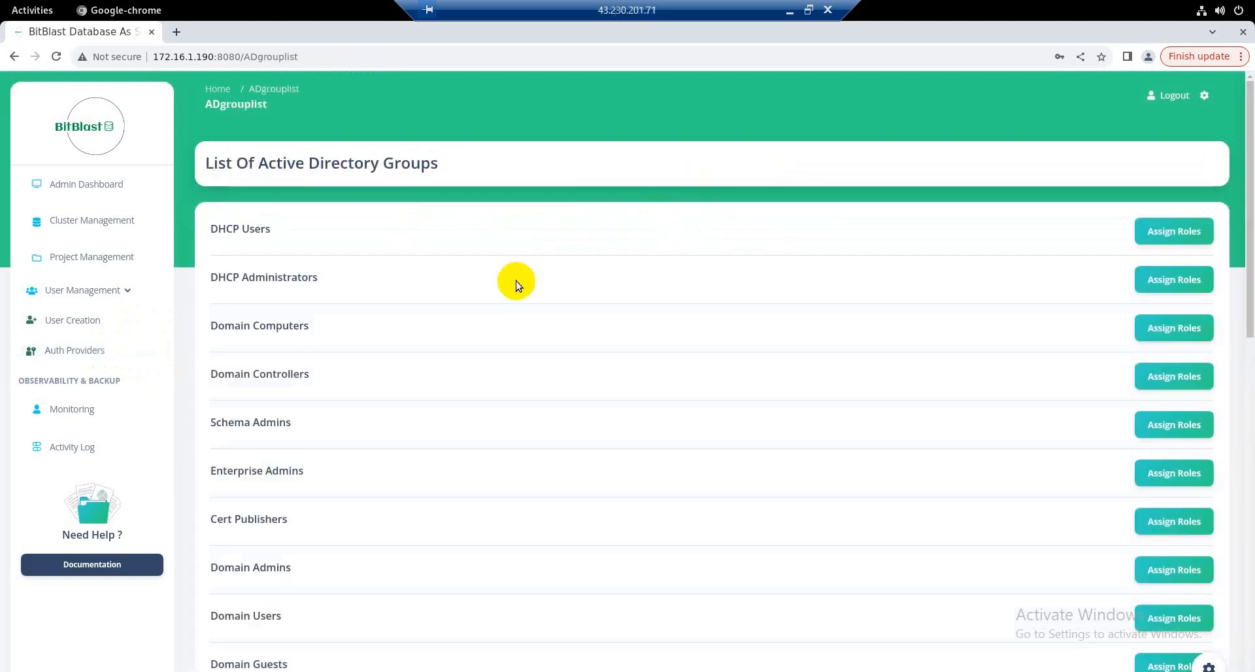
{"action": "scroll", "coordinate": [516, 285], "scroll_direction": "down", "scroll_amount": 13}
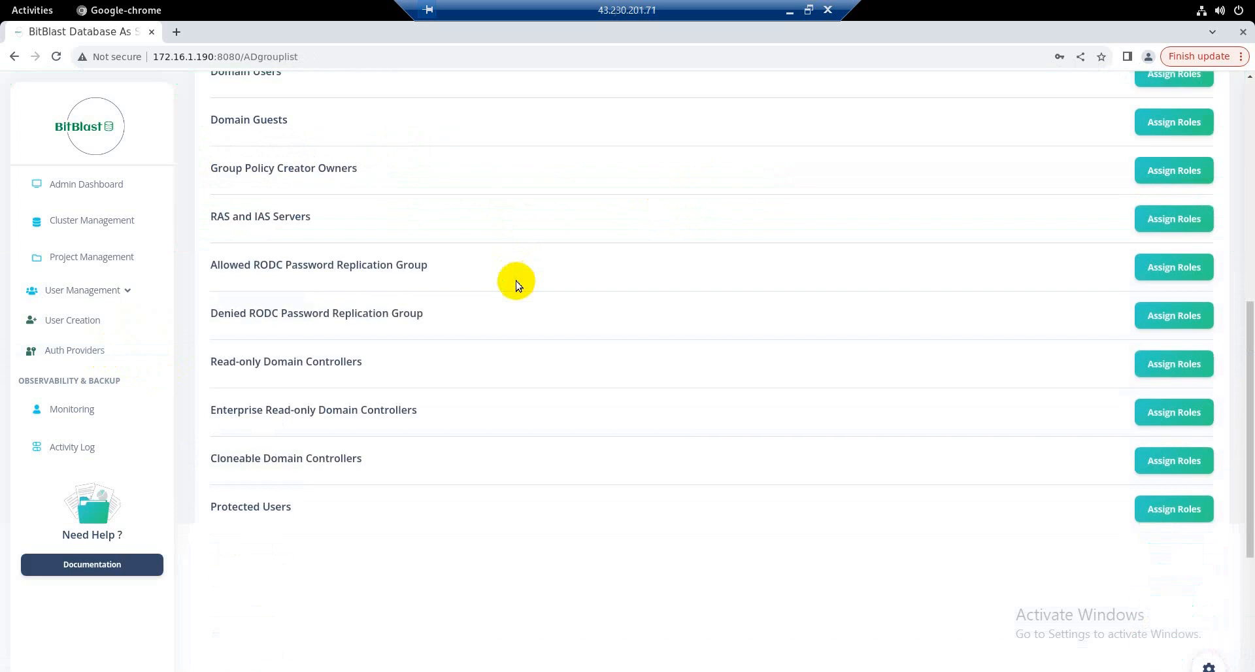
{"action": "scroll", "coordinate": [516, 286], "scroll_direction": "up", "scroll_amount": 13}
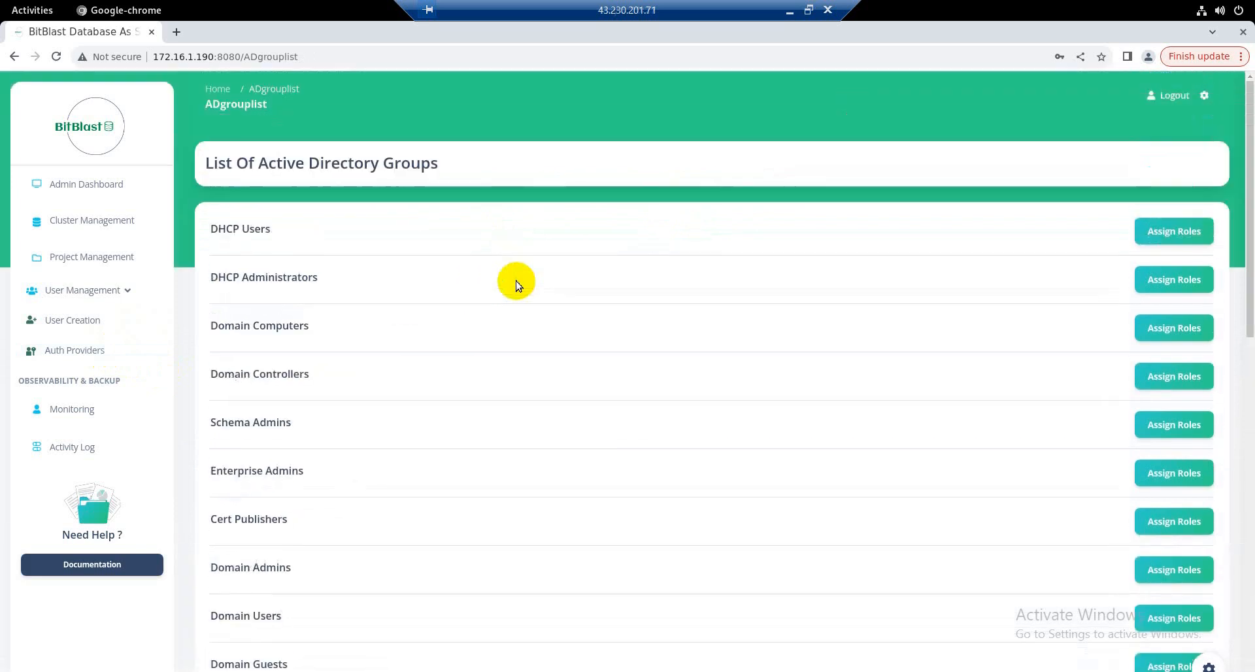
{"action": "left_click", "coordinate": [1158, 239]}
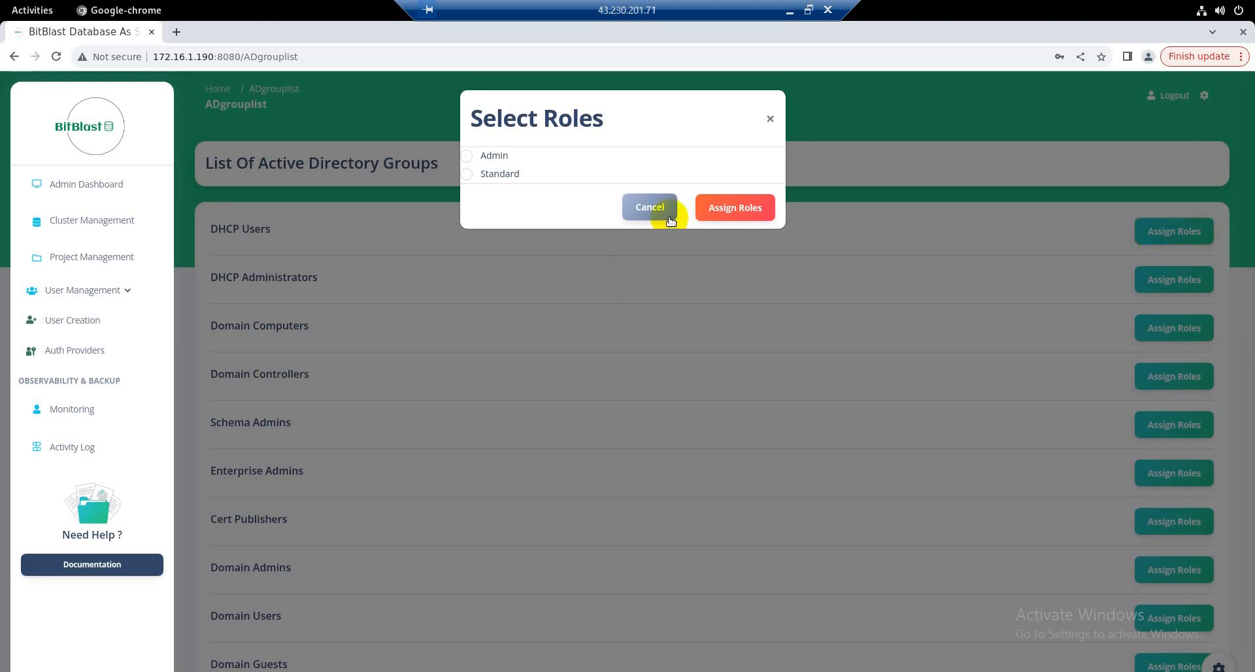
{"action": "left_click", "coordinate": [671, 220]}
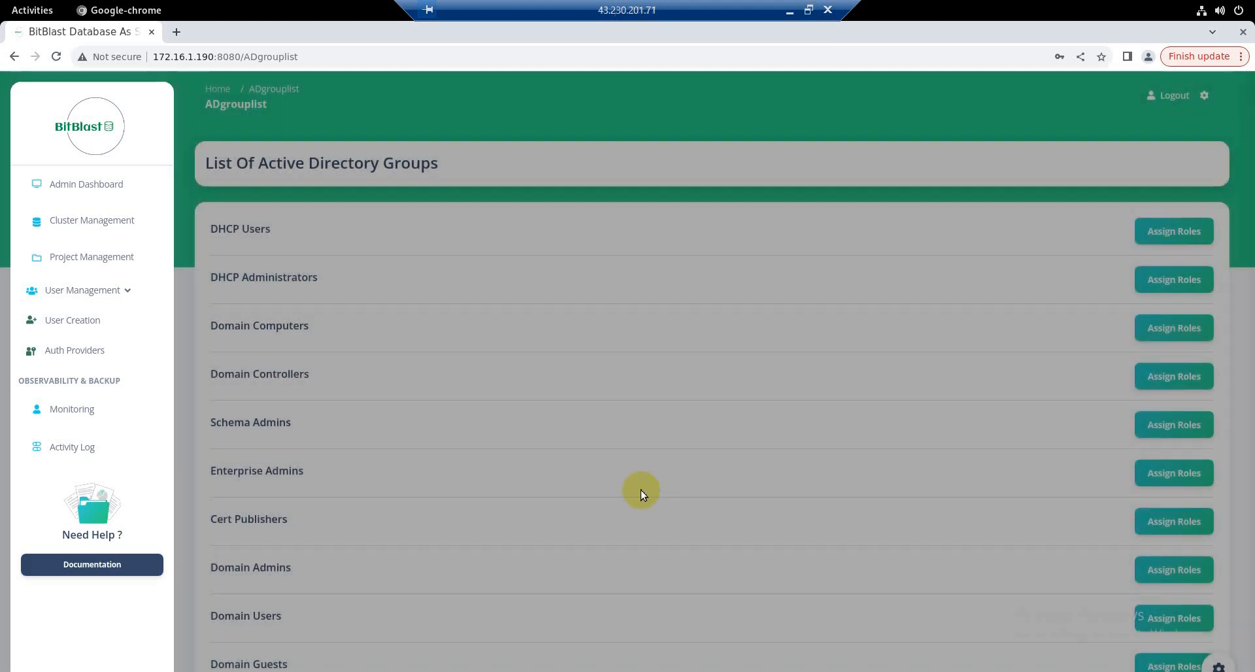